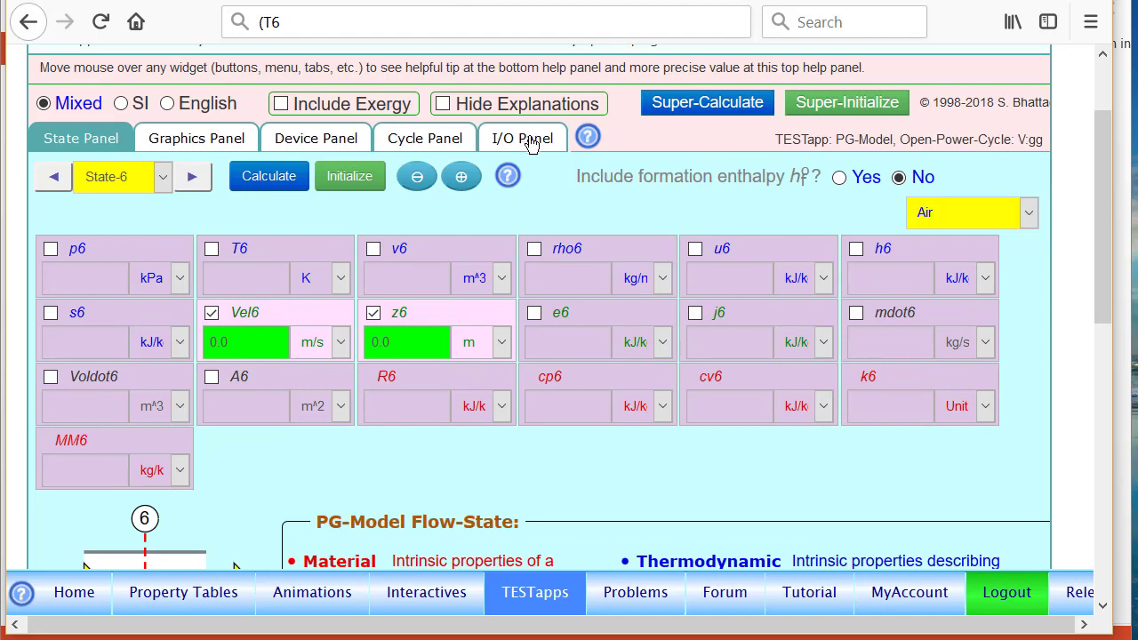
{"action": "left_click", "coordinate": [530, 140]}
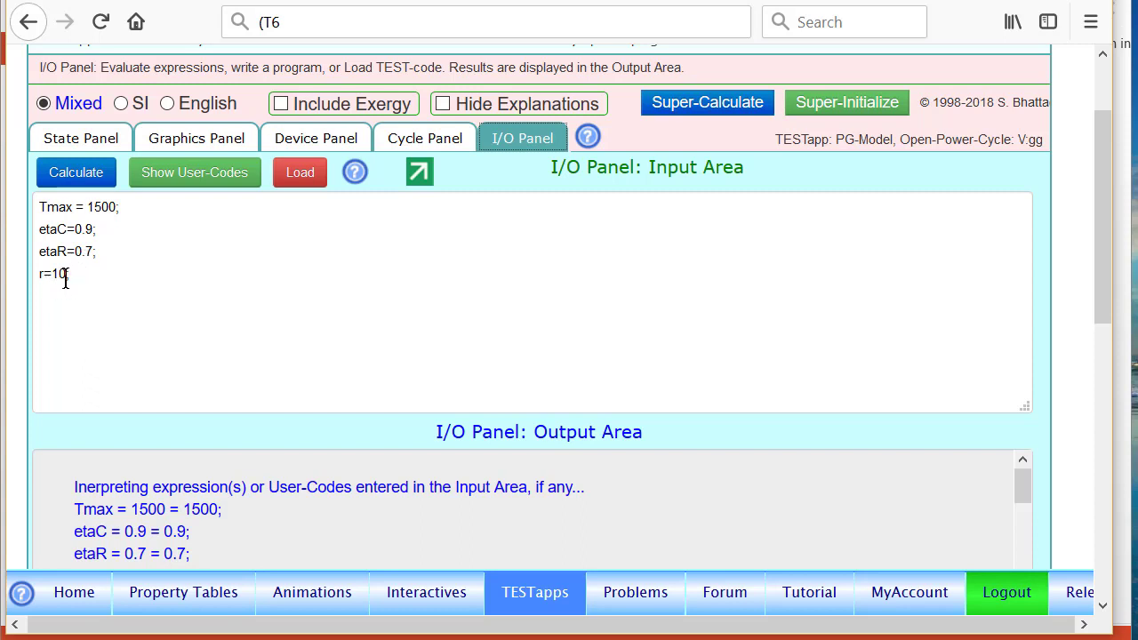
{"action": "left_click", "coordinate": [71, 143]}
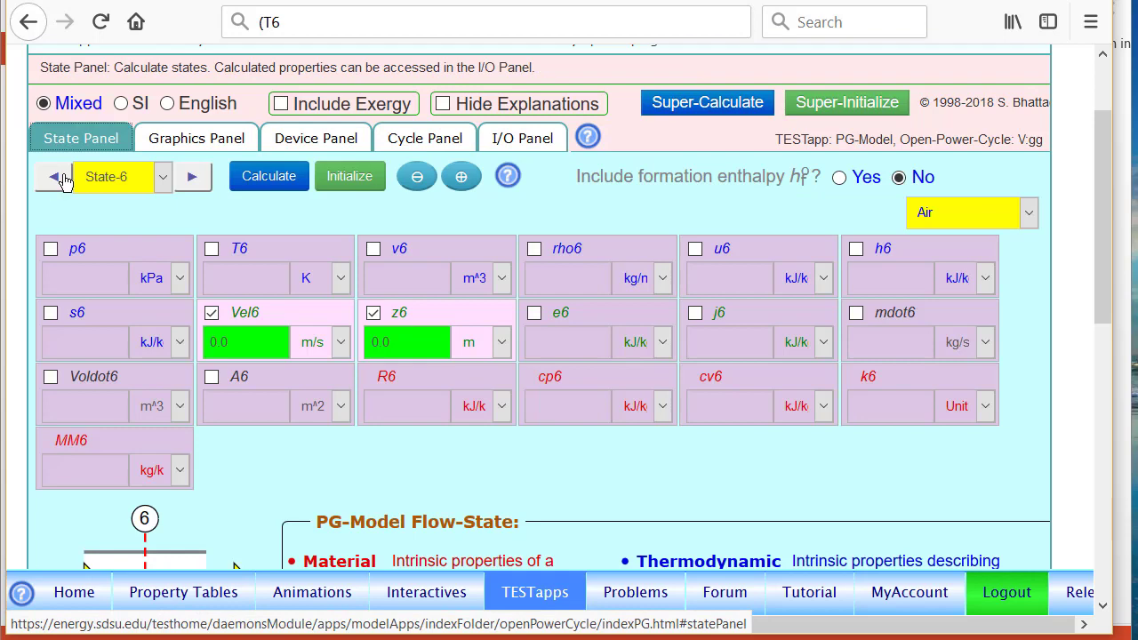
Switch the state panel to State-1.
{"action": "left_click", "coordinate": [163, 176]}
{"action": "left_click", "coordinate": [125, 259]}
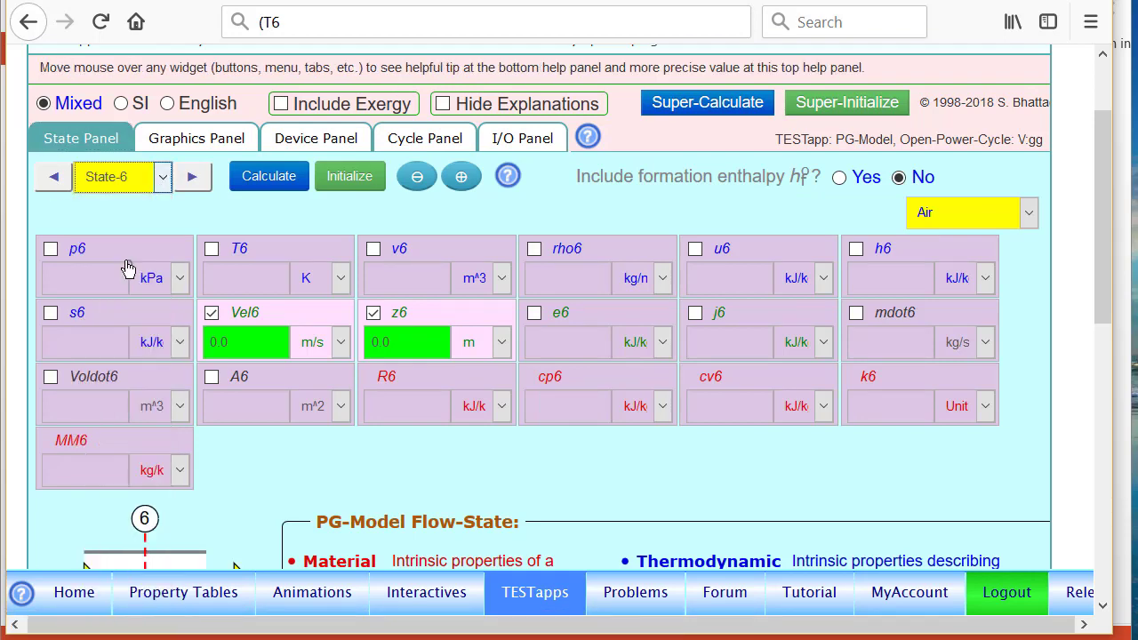
{"action": "left_click", "coordinate": [646, 477]}
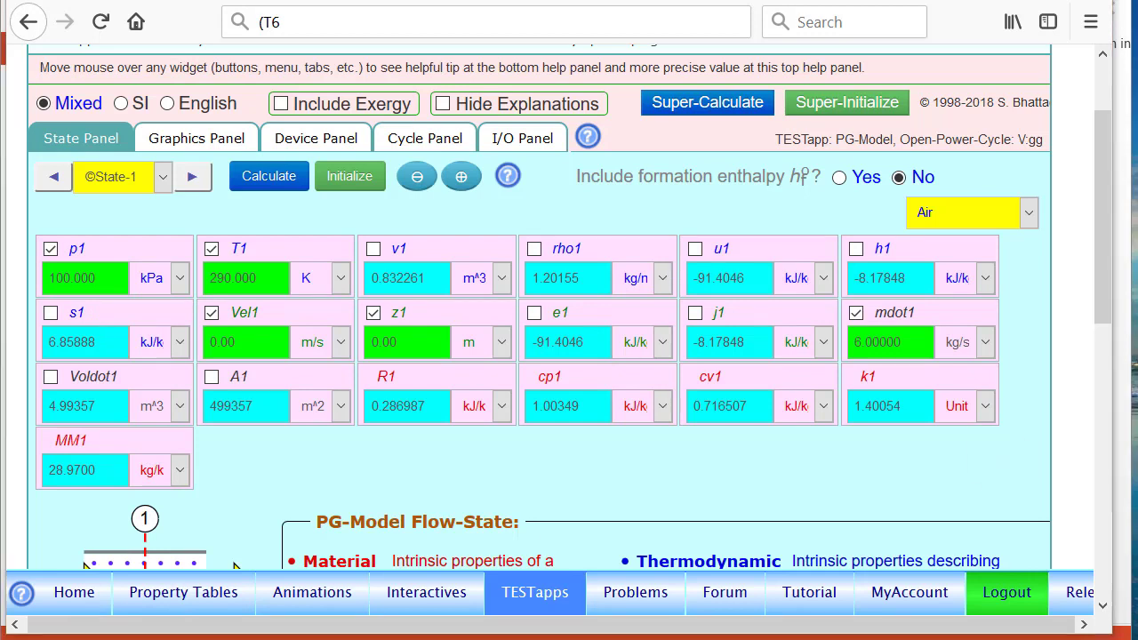
Highlight the given p1 = 100 kPa, mdot1 = 6 kg/s and T1 = 290 K, then advance to State-2.
{"action": "mouse_move", "coordinate": [67, 223]}
{"action": "left_mouse_down"}
{"action": "mouse_move", "coordinate": [33, 246]}
{"action": "mouse_move", "coordinate": [77, 227]}
{"action": "left_mouse_up"}
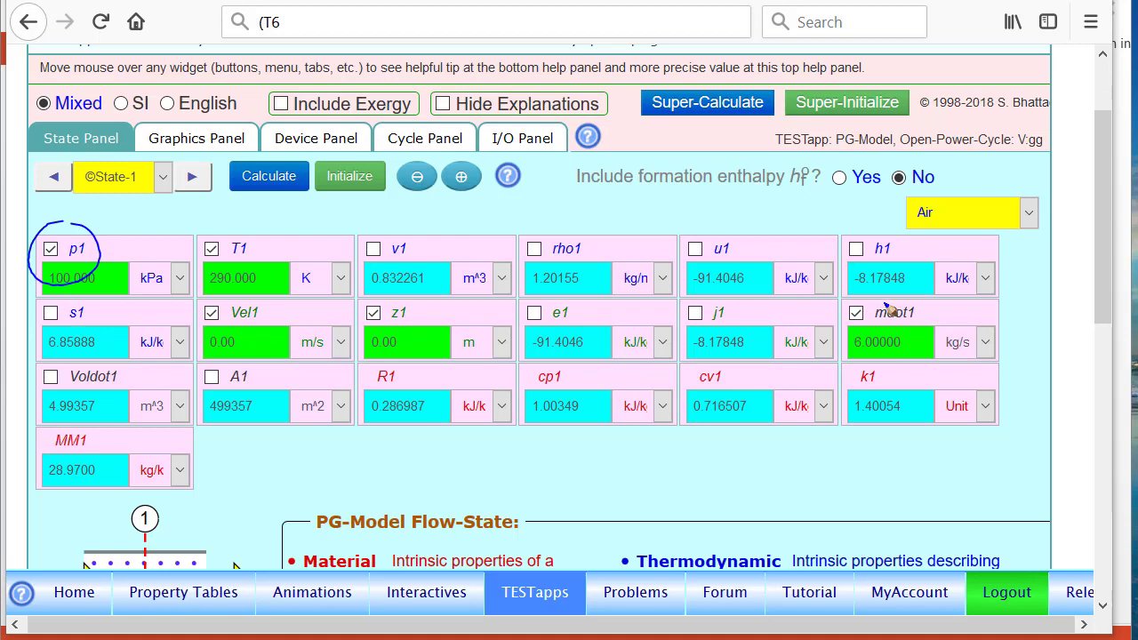
{"action": "mouse_move", "coordinate": [892, 308]}
{"action": "left_mouse_down"}
{"action": "mouse_move", "coordinate": [903, 327]}
{"action": "mouse_move", "coordinate": [827, 296]}
{"action": "left_mouse_up"}
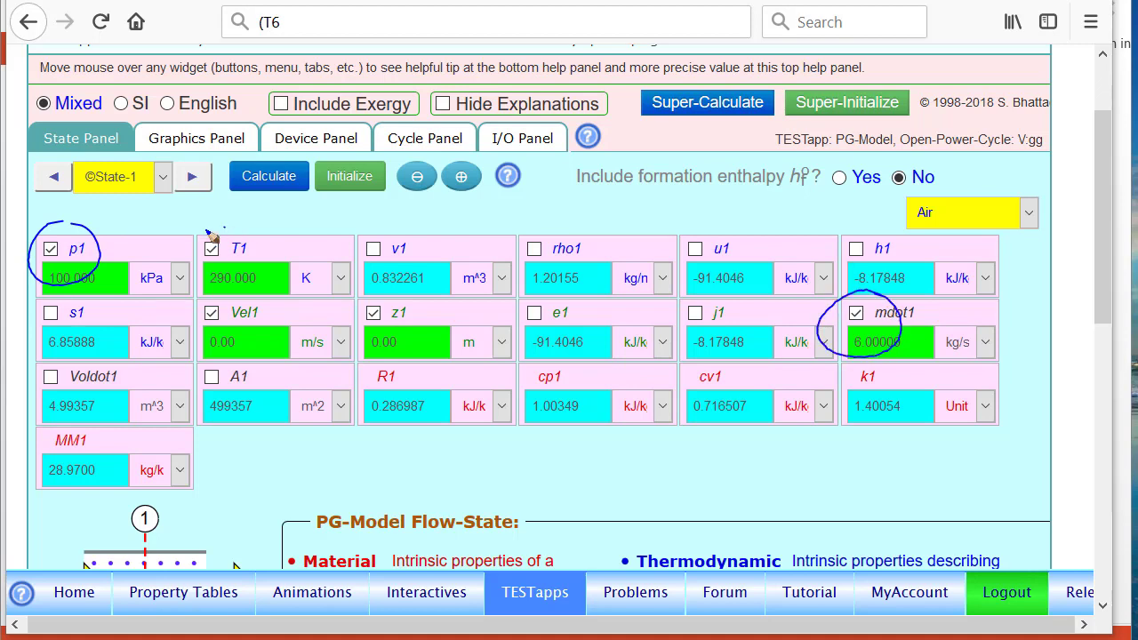
{"action": "left_click_drag", "start_coordinate": [222, 228], "coordinate": [233, 233]}
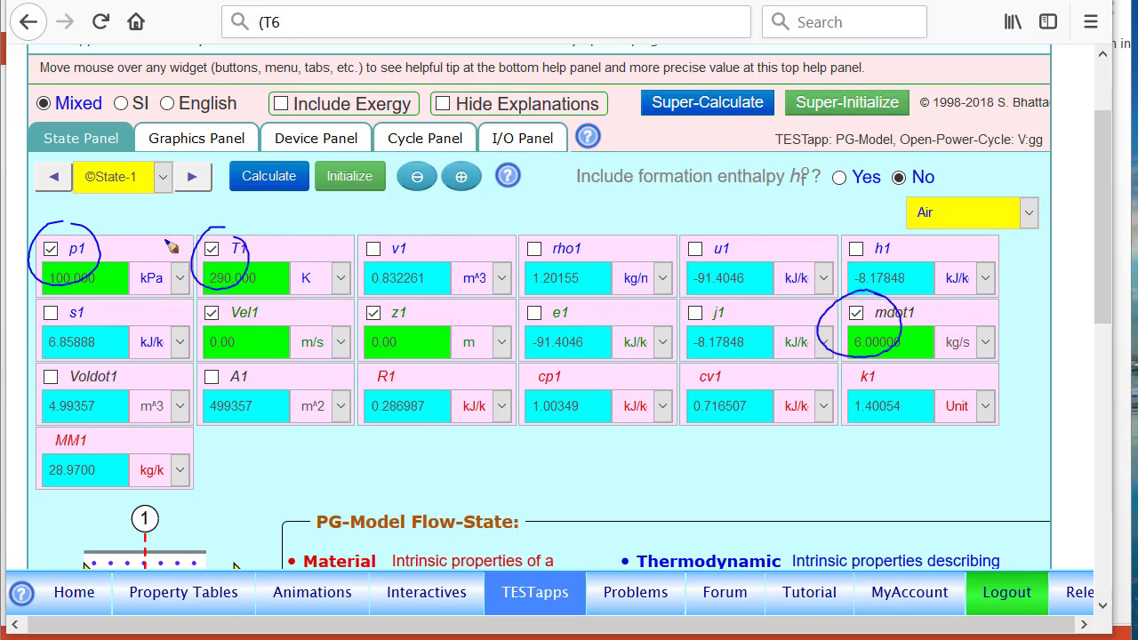
{"action": "key", "text": "Escape"}
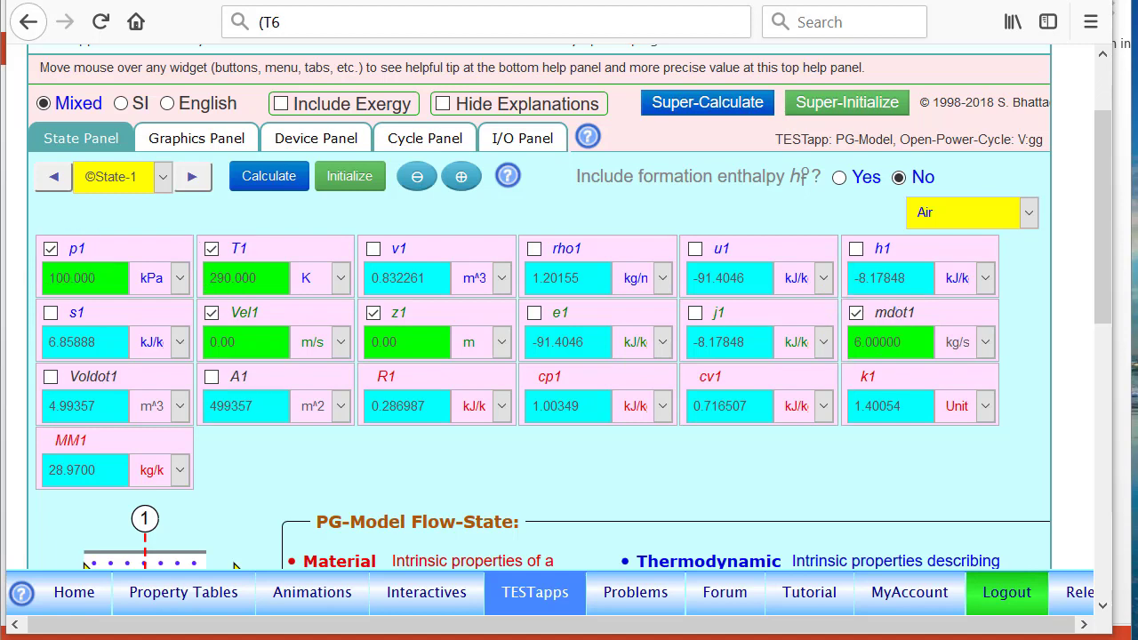
{"action": "left_click", "coordinate": [195, 179]}
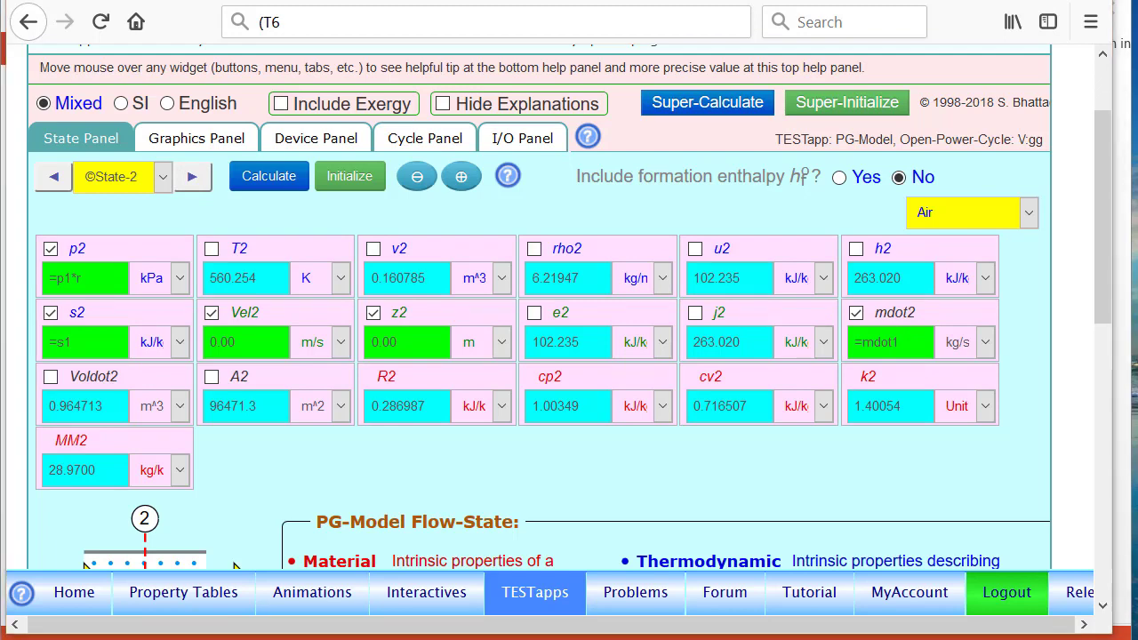
Highlight State-2's relations p2 = p1*r, s2 = s1 and mdot2 = mdot1, then advance to State-3.
{"action": "scroll", "coordinate": [129, 273], "scroll_direction": "down", "scroll_amount": 1}
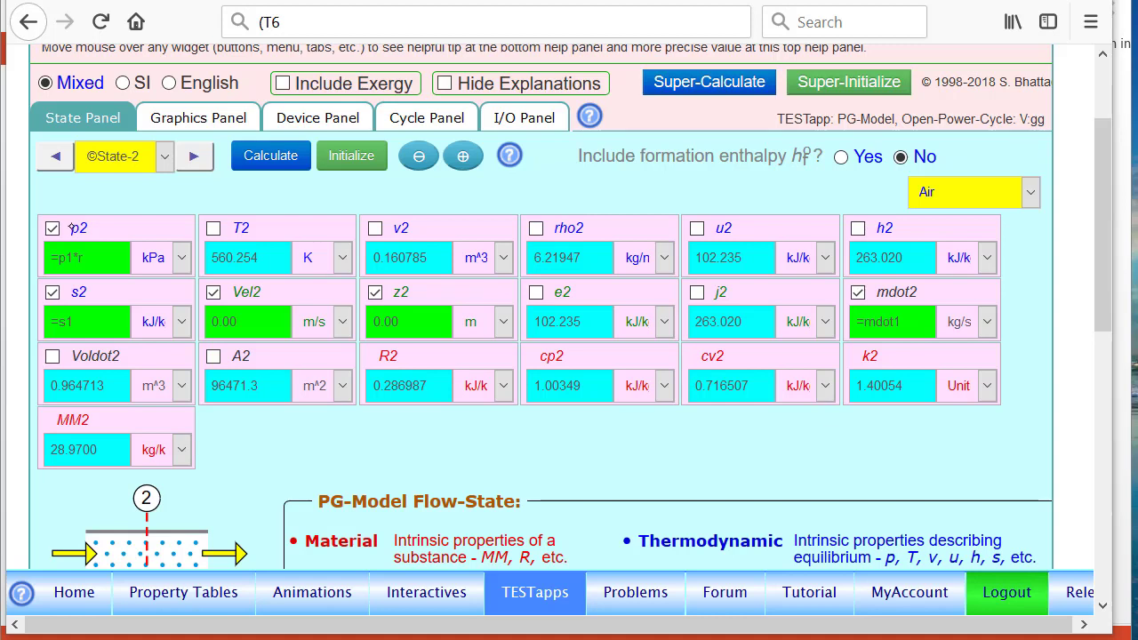
{"action": "mouse_move", "coordinate": [92, 251]}
{"action": "left_mouse_down"}
{"action": "mouse_move", "coordinate": [74, 236]}
{"action": "mouse_move", "coordinate": [105, 258]}
{"action": "mouse_move", "coordinate": [60, 246]}
{"action": "left_mouse_up"}
{"action": "mouse_move", "coordinate": [62, 277]}
{"action": "left_mouse_down"}
{"action": "mouse_move", "coordinate": [96, 334]}
{"action": "mouse_move", "coordinate": [68, 283]}
{"action": "left_mouse_up"}
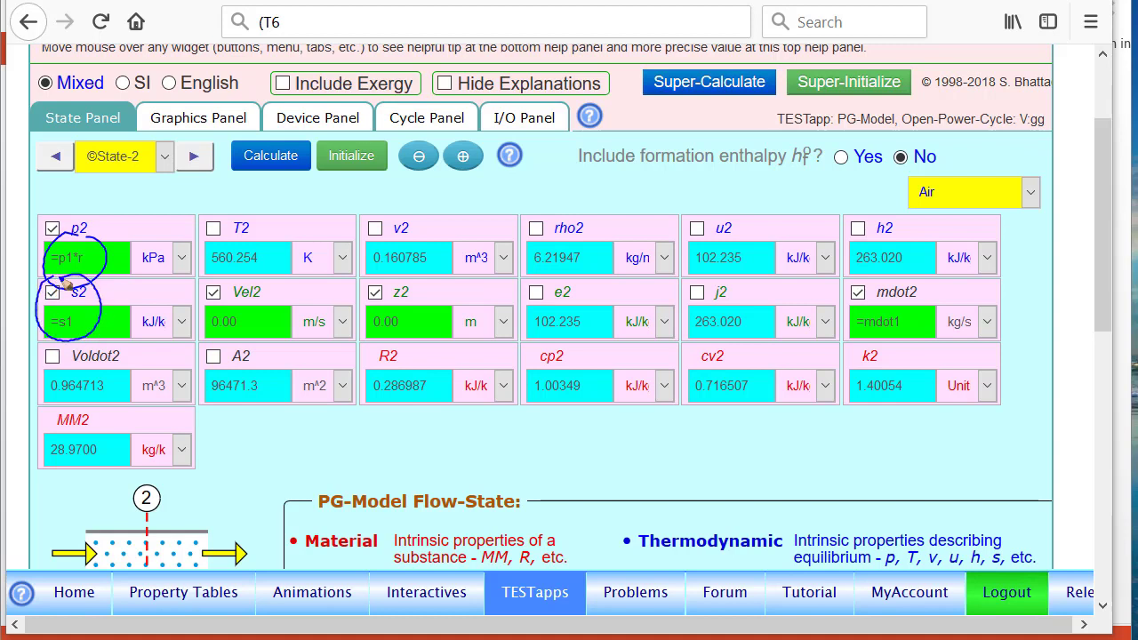
{"action": "mouse_move", "coordinate": [900, 284]}
{"action": "left_mouse_down"}
{"action": "mouse_move", "coordinate": [889, 354]}
{"action": "mouse_move", "coordinate": [889, 264]}
{"action": "left_mouse_up"}
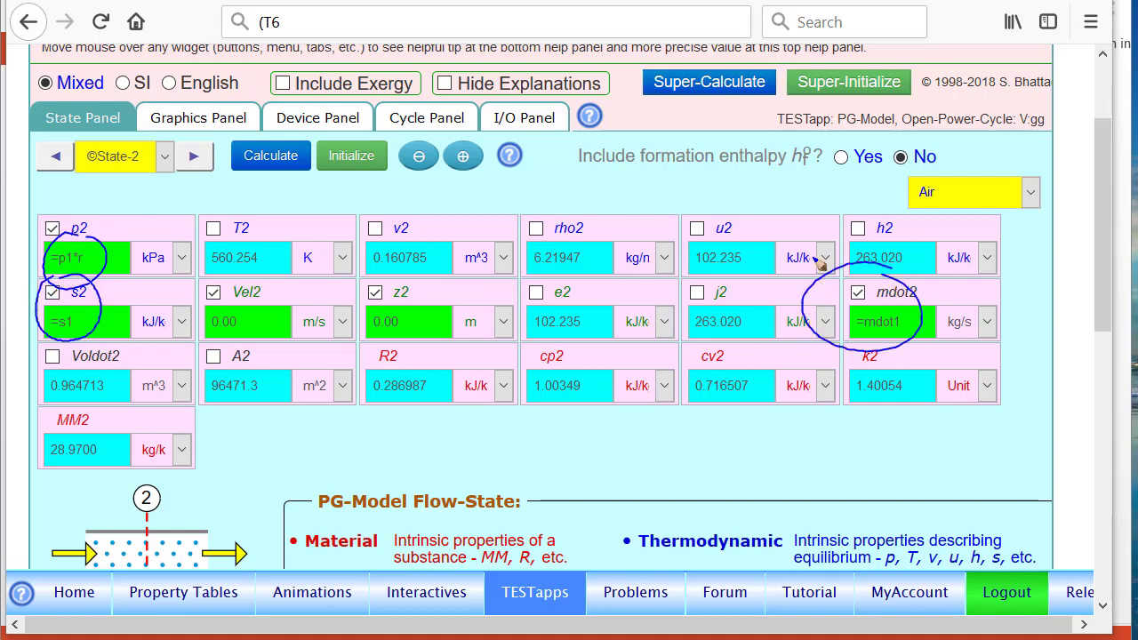
{"action": "key", "text": "Escape"}
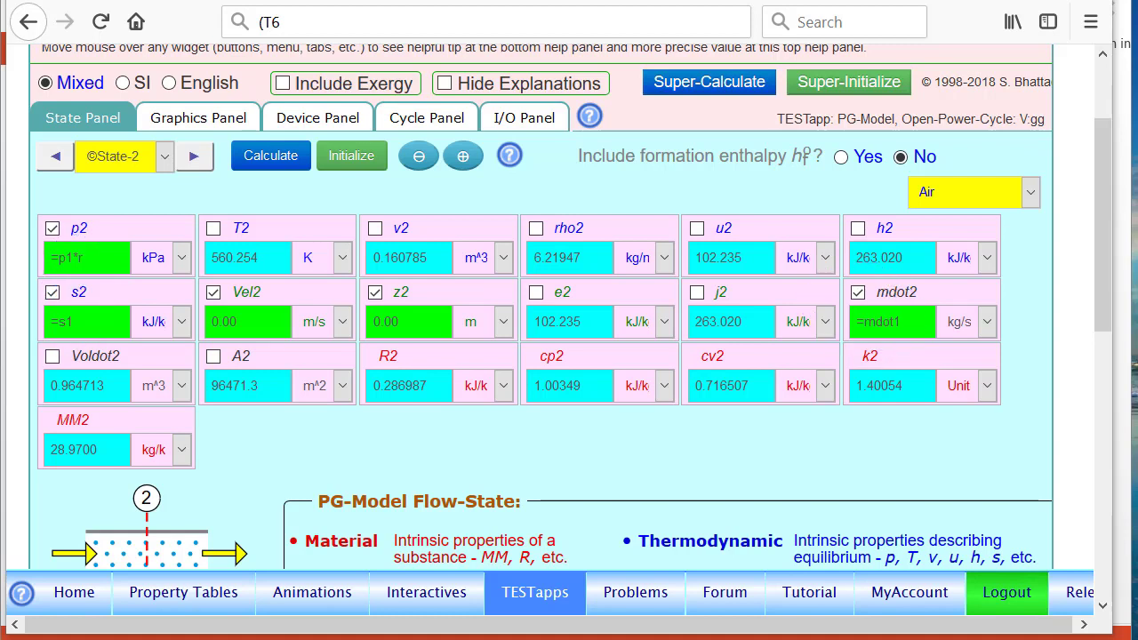
{"action": "left_click", "coordinate": [195, 158]}
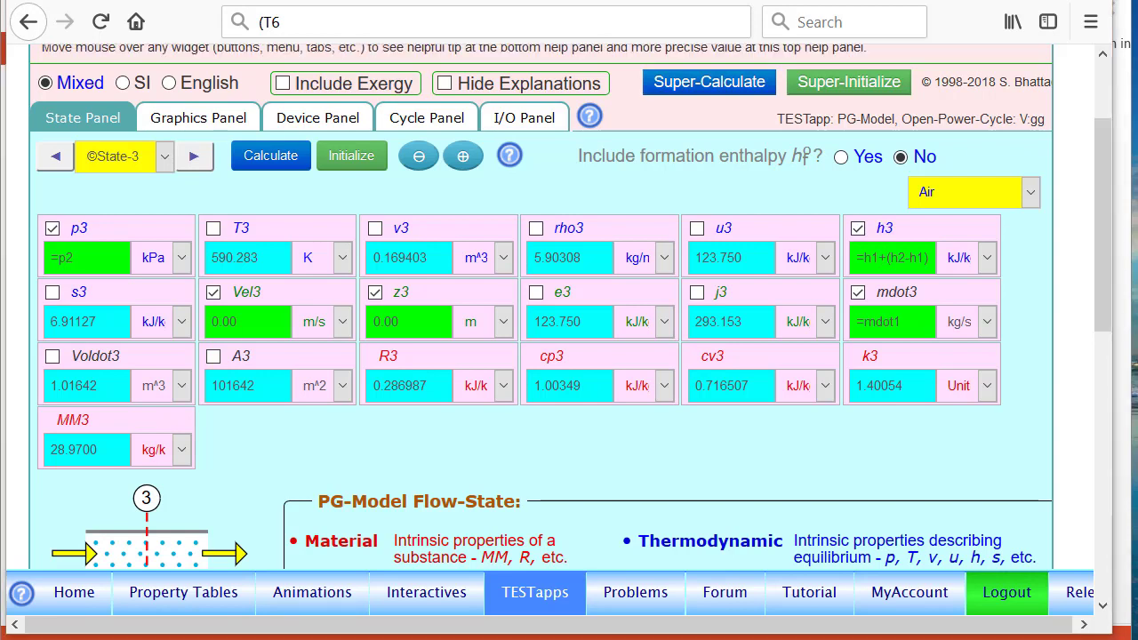
Read State-3's full h3 = h1+(h2-h1)/etaC formula, then advance to State-4.
{"action": "mouse_move", "coordinate": [876, 206]}
{"action": "left_mouse_down"}
{"action": "mouse_move", "coordinate": [849, 287]}
{"action": "mouse_move", "coordinate": [900, 193]}
{"action": "left_mouse_up"}
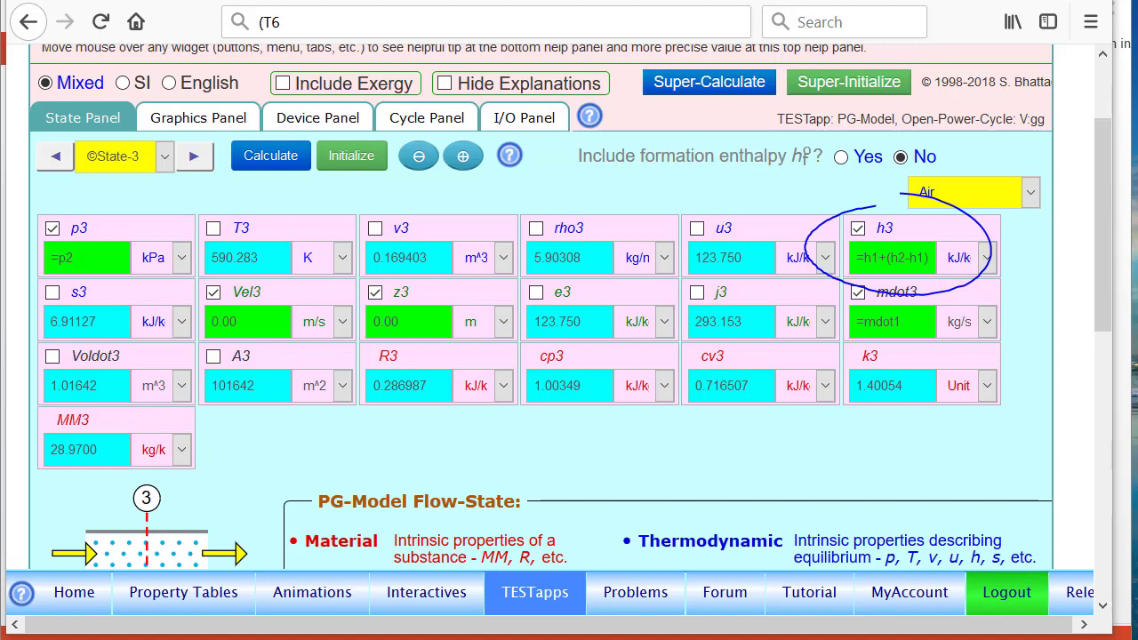
{"action": "key", "text": "Escape"}
{"action": "mouse_move", "coordinate": [897, 252]}
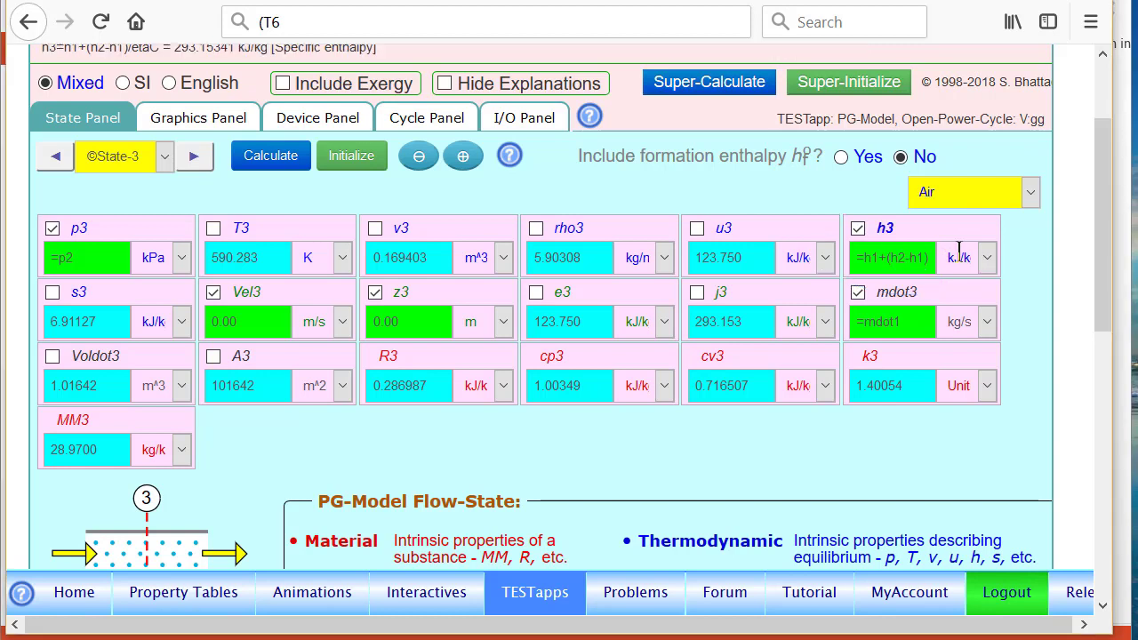
{"action": "left_click", "coordinate": [909, 257]}
{"action": "left_click", "coordinate": [931, 253]}
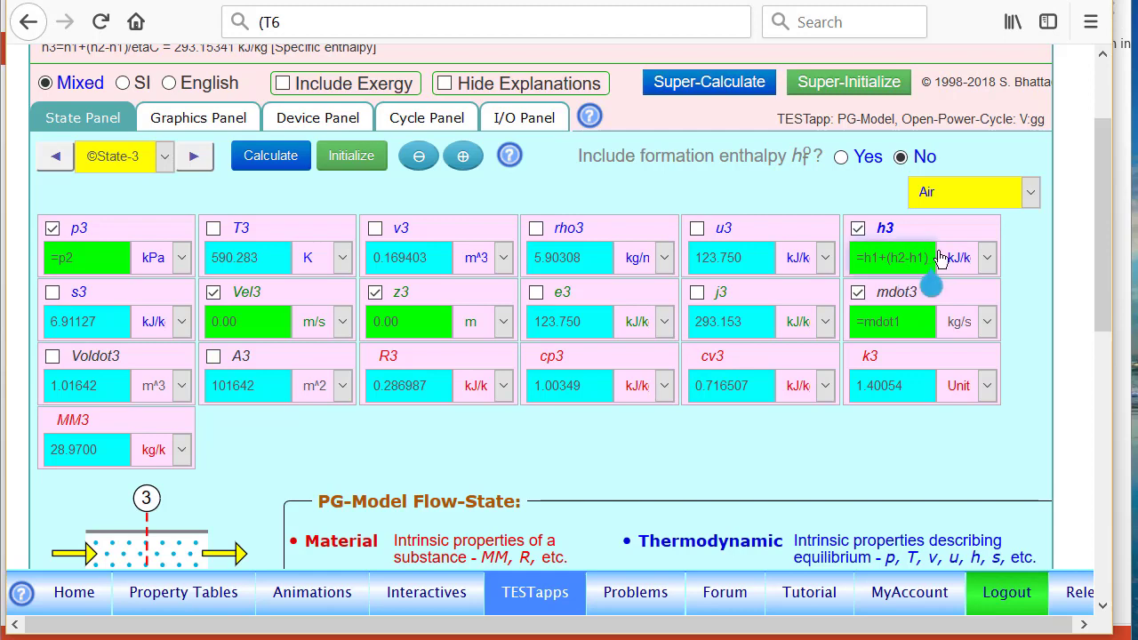
{"action": "key", "text": "F10"}
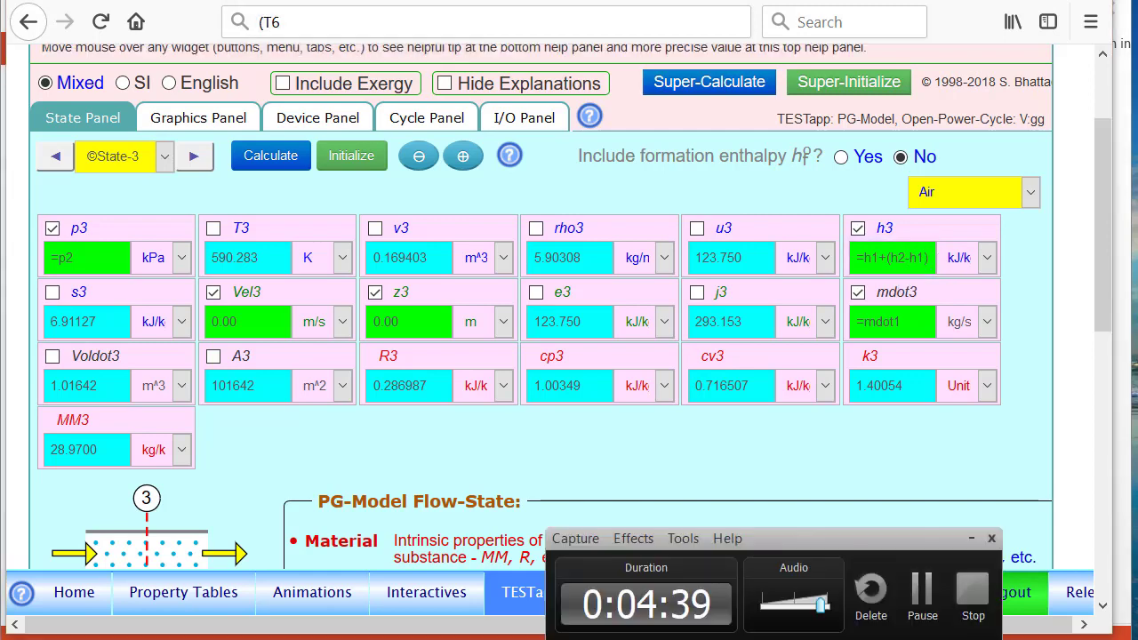
{"action": "left_click", "coordinate": [921, 595]}
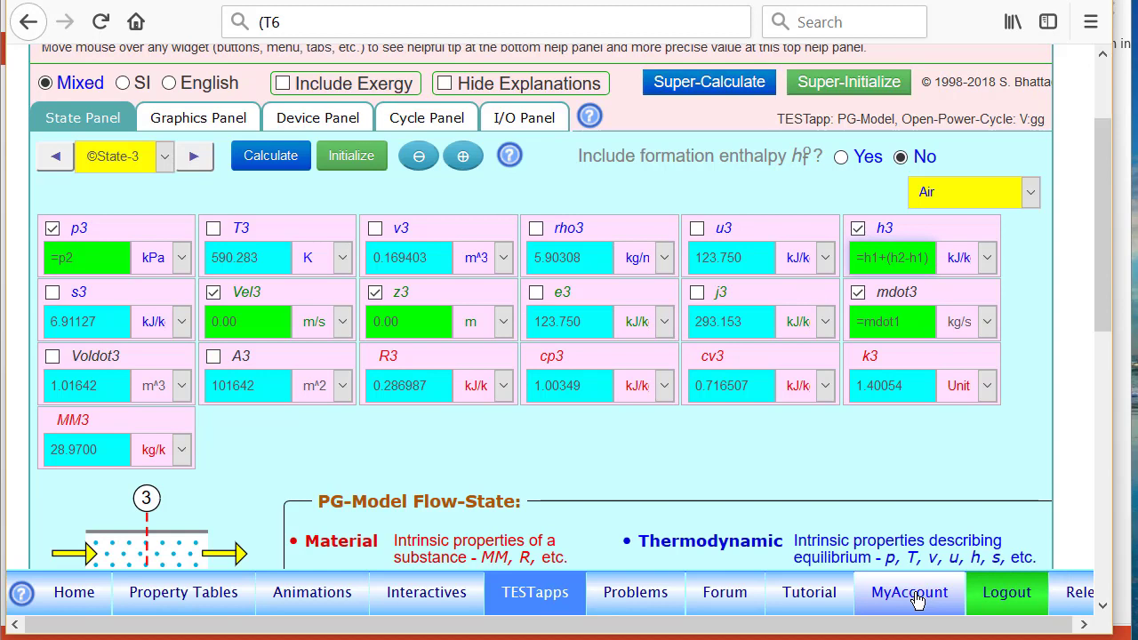
{"action": "left_click", "coordinate": [896, 258]}
{"action": "left_click_drag", "start_coordinate": [896, 258], "coordinate": [968, 256]}
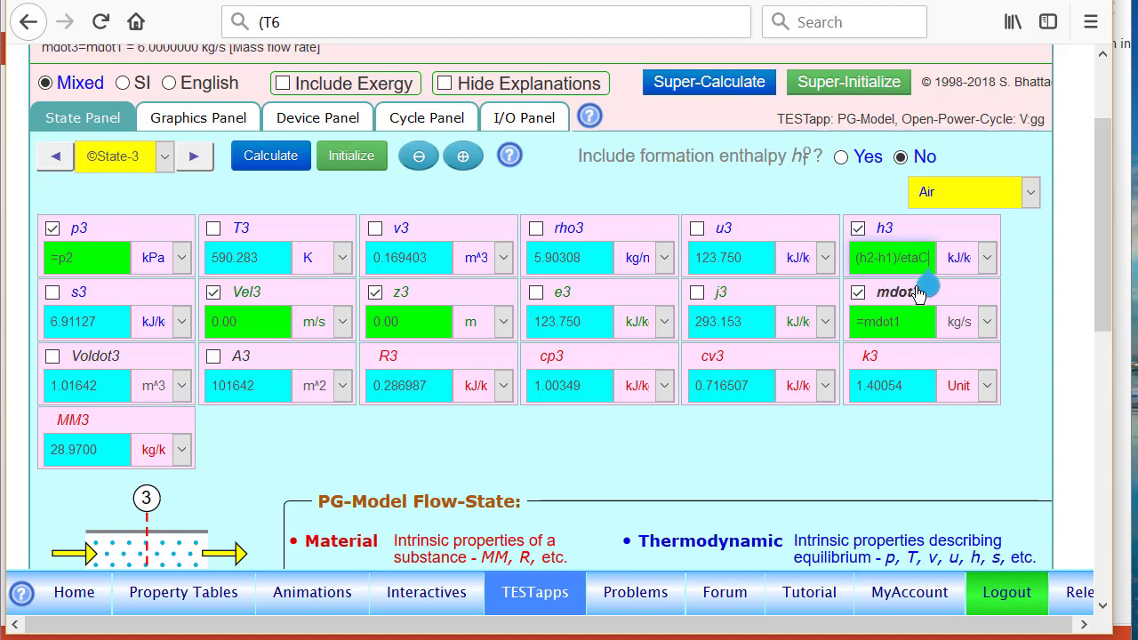
{"action": "left_click", "coordinate": [186, 161]}
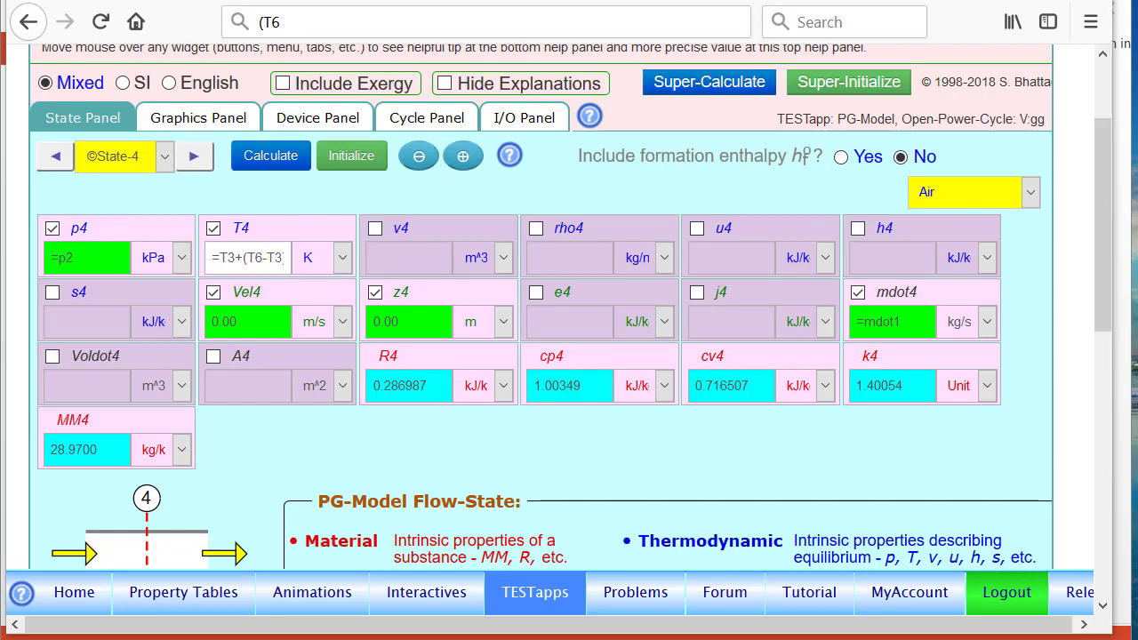
Highlight p4 = p2, scroll through State-4's properties, and advance to State-5.
{"action": "mouse_move", "coordinate": [48, 209]}
{"action": "left_mouse_down"}
{"action": "mouse_move", "coordinate": [95, 294]}
{"action": "mouse_move", "coordinate": [77, 208]}
{"action": "left_mouse_up"}
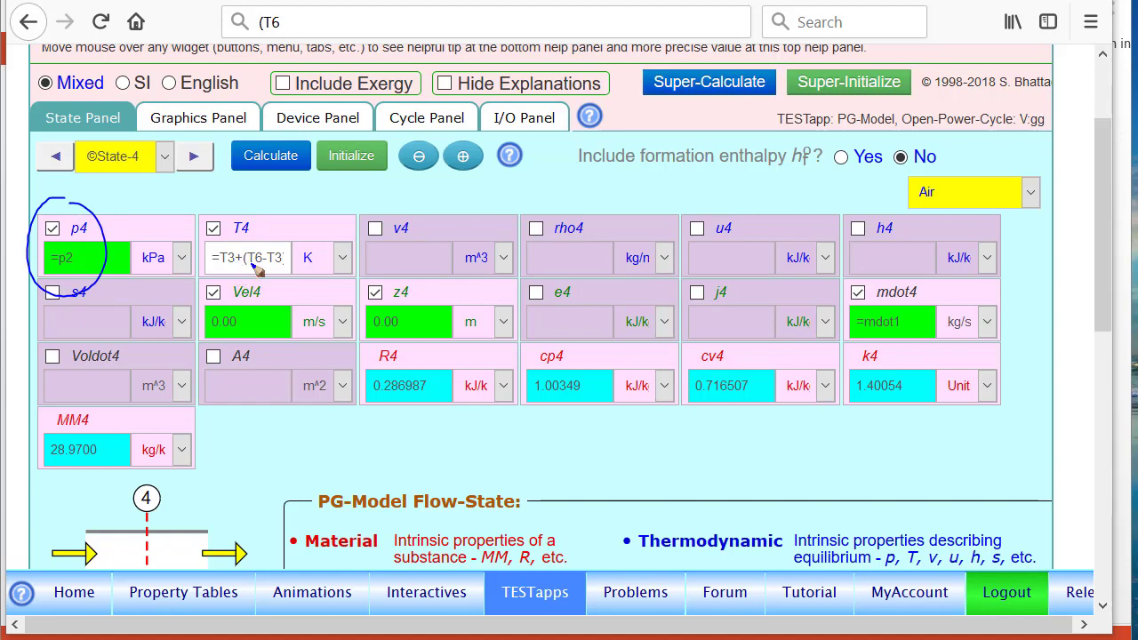
{"action": "key", "text": "Escape"}
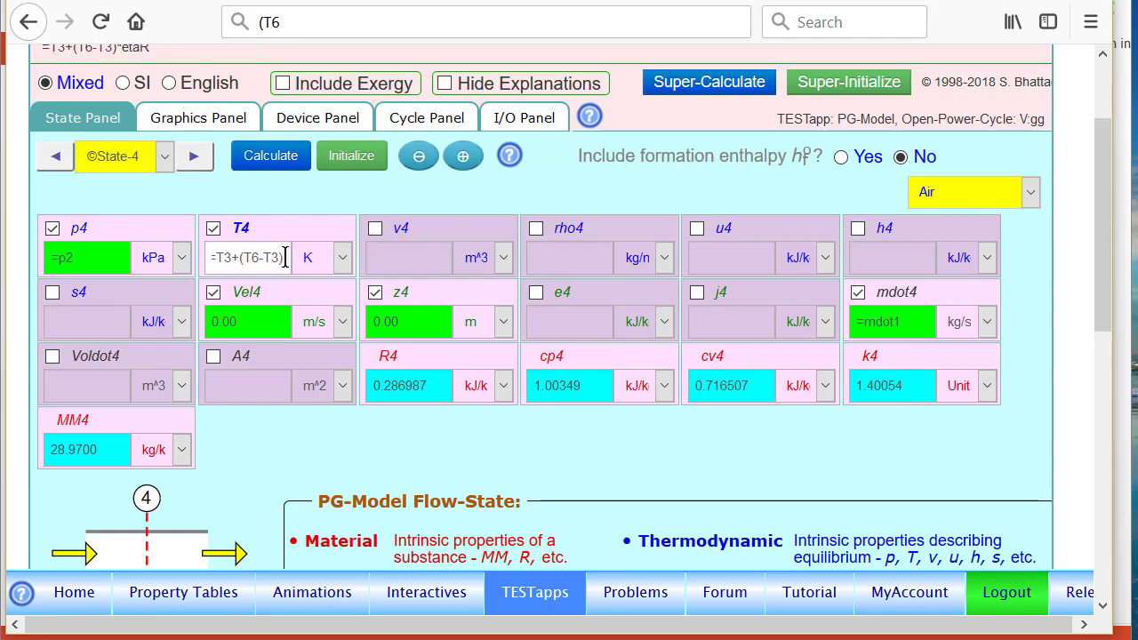
{"action": "scroll", "coordinate": [216, 264], "scroll_direction": "right", "scroll_amount": 2}
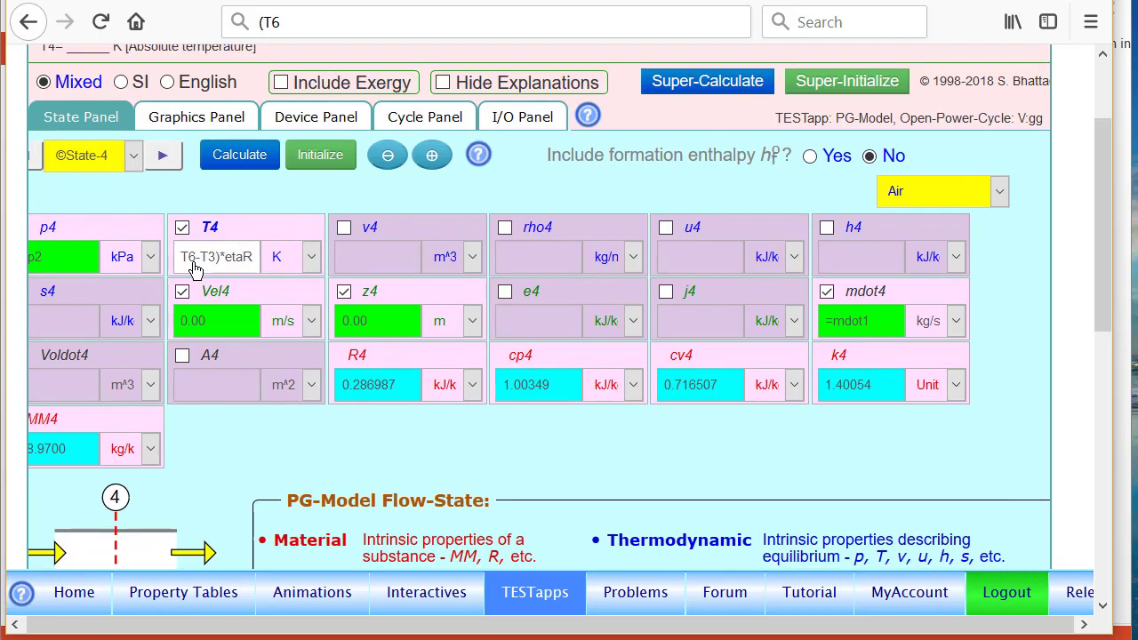
{"action": "scroll", "coordinate": [305, 259], "scroll_direction": "down", "scroll_amount": 1}
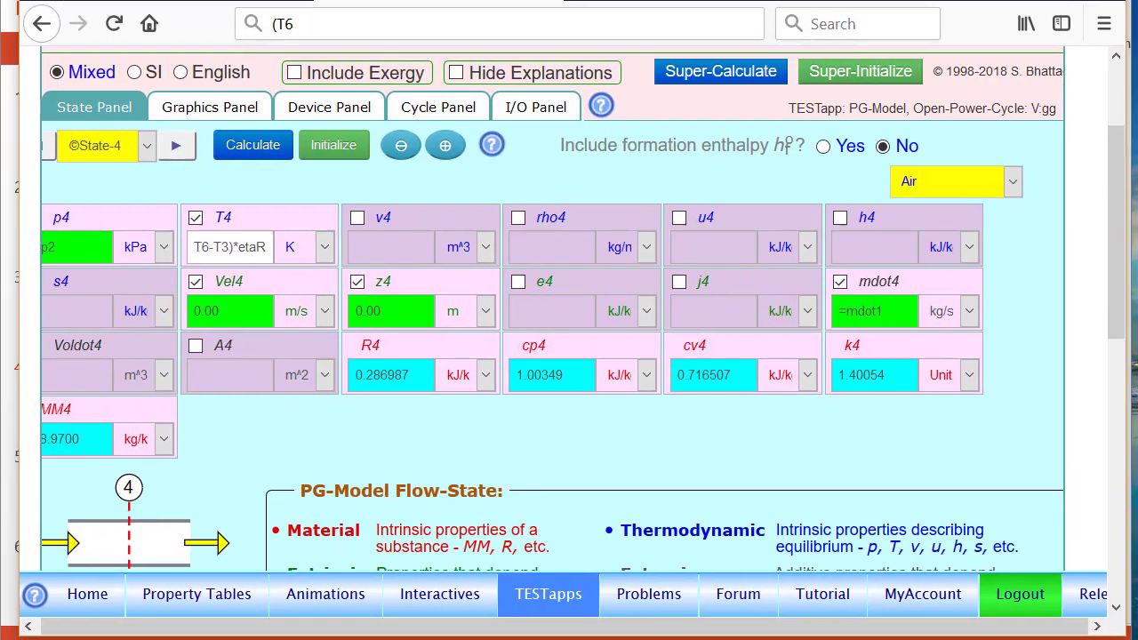
{"action": "scroll", "coordinate": [550, 444], "scroll_direction": "left", "scroll_amount": 1}
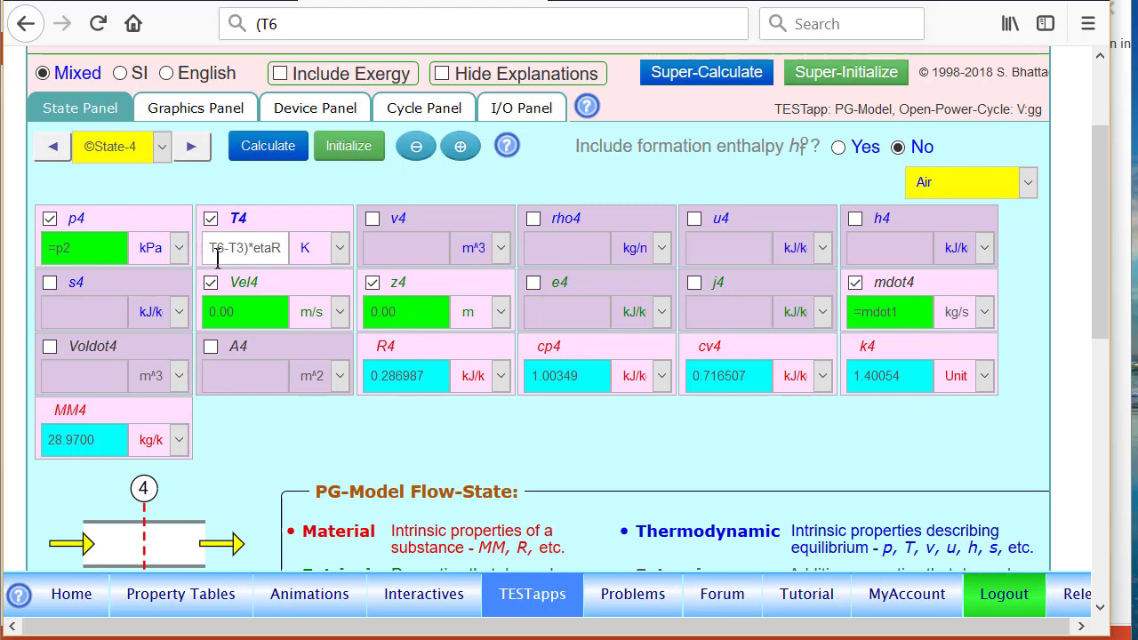
{"action": "left_click", "coordinate": [191, 149]}
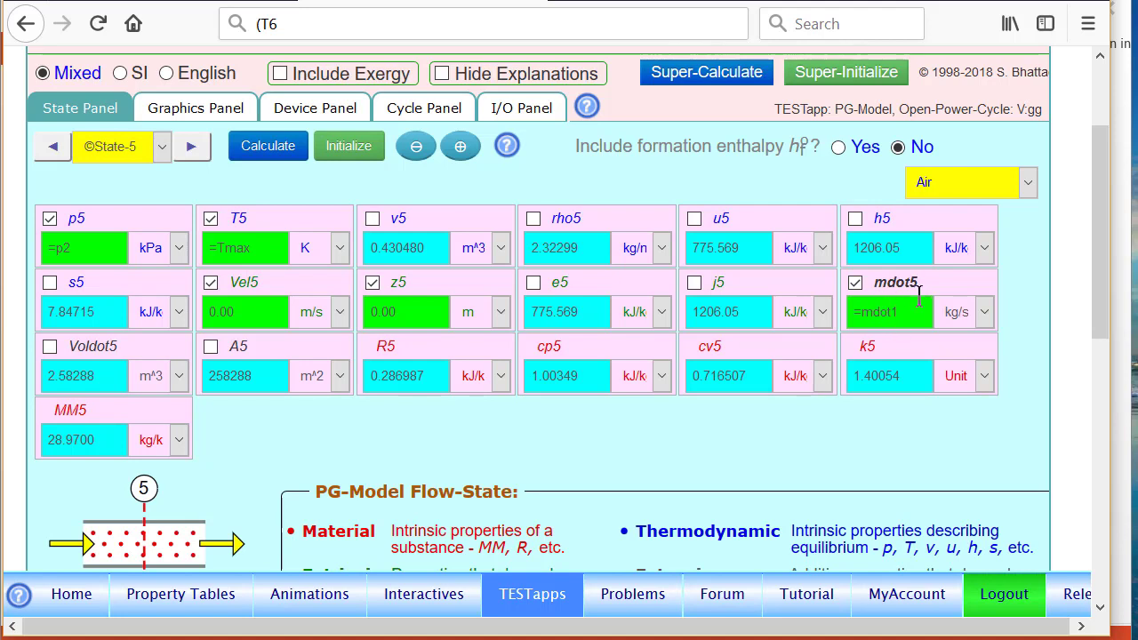
Create State-6 as a copy of State-5 and change p6 to =p1.
{"action": "left_click", "coordinate": [192, 148]}
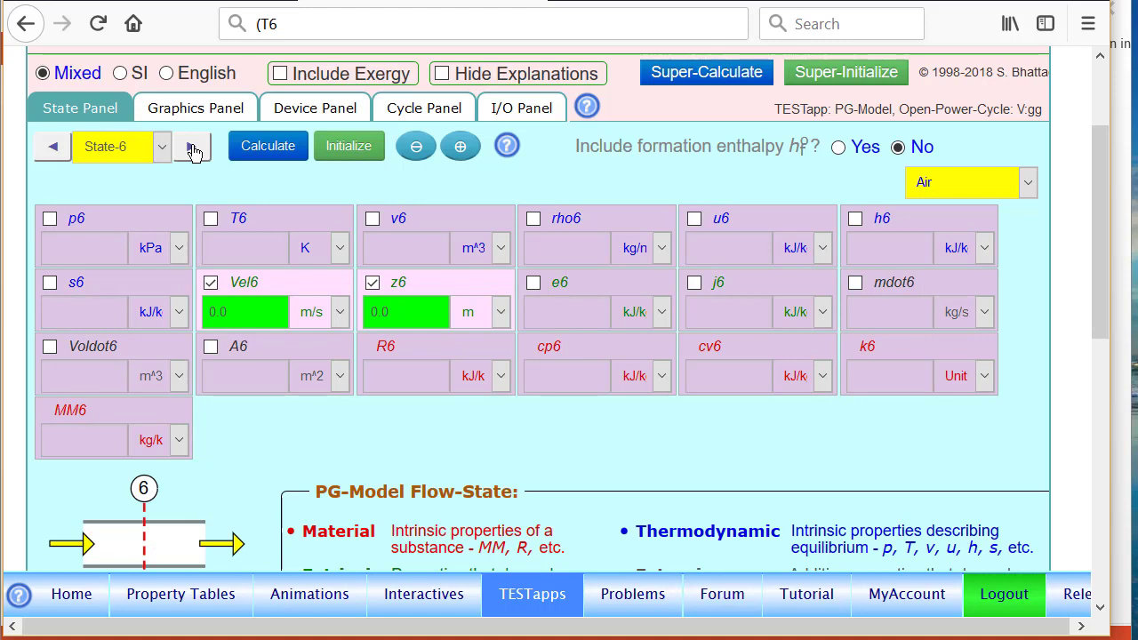
{"action": "left_click", "coordinate": [55, 147]}
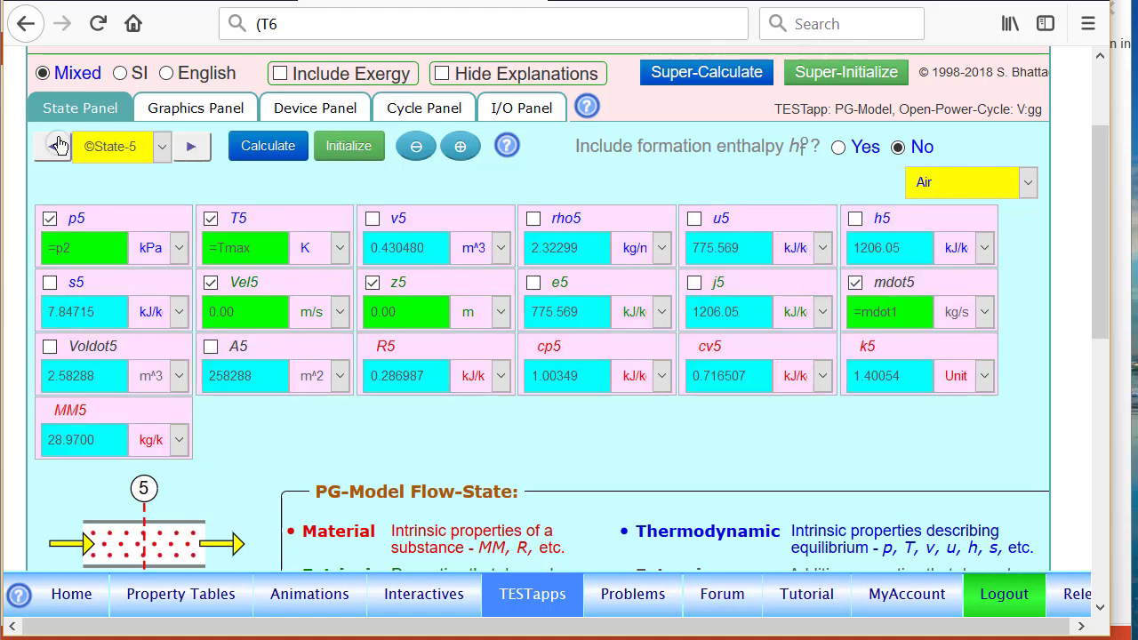
{"action": "left_click", "coordinate": [460, 152]}
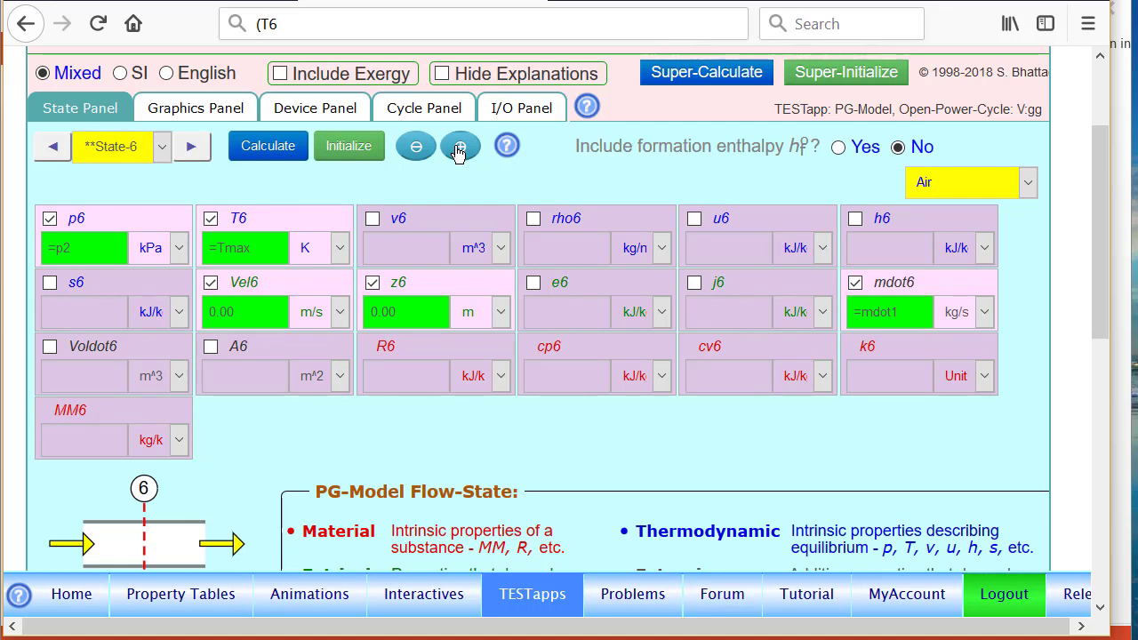
{"action": "left_click", "coordinate": [102, 222]}
{"action": "left_click", "coordinate": [101, 223]}
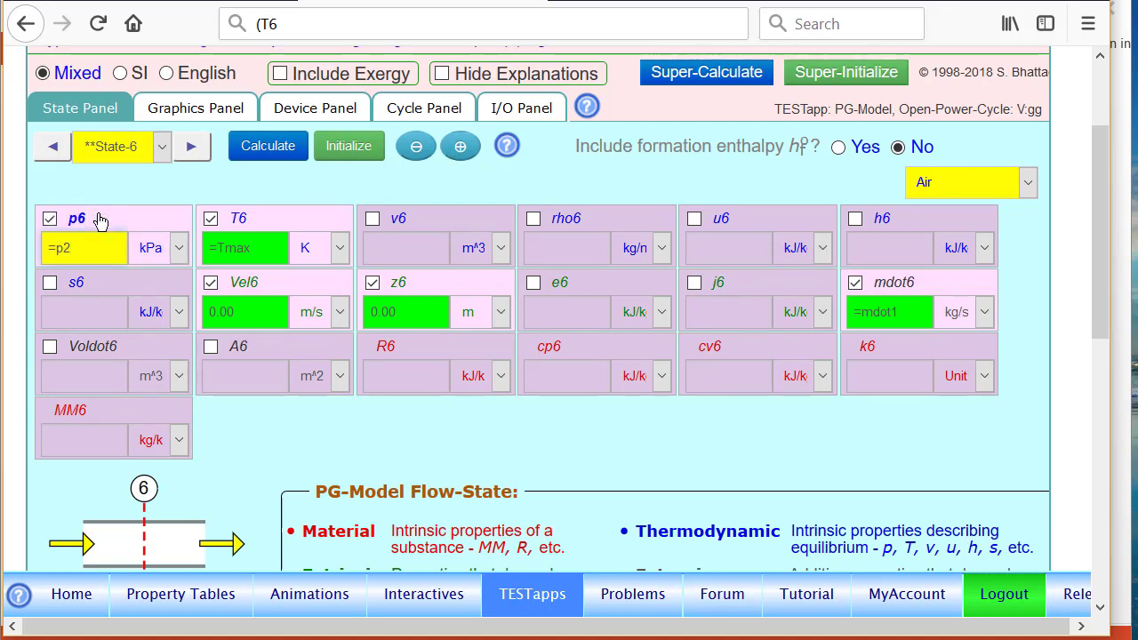
{"action": "key", "text": "BackSpace"}
{"action": "type", "text": "1"}
Replace the known T6 with s6 = s5 and calculate State-6.
{"action": "left_click", "coordinate": [262, 222]}
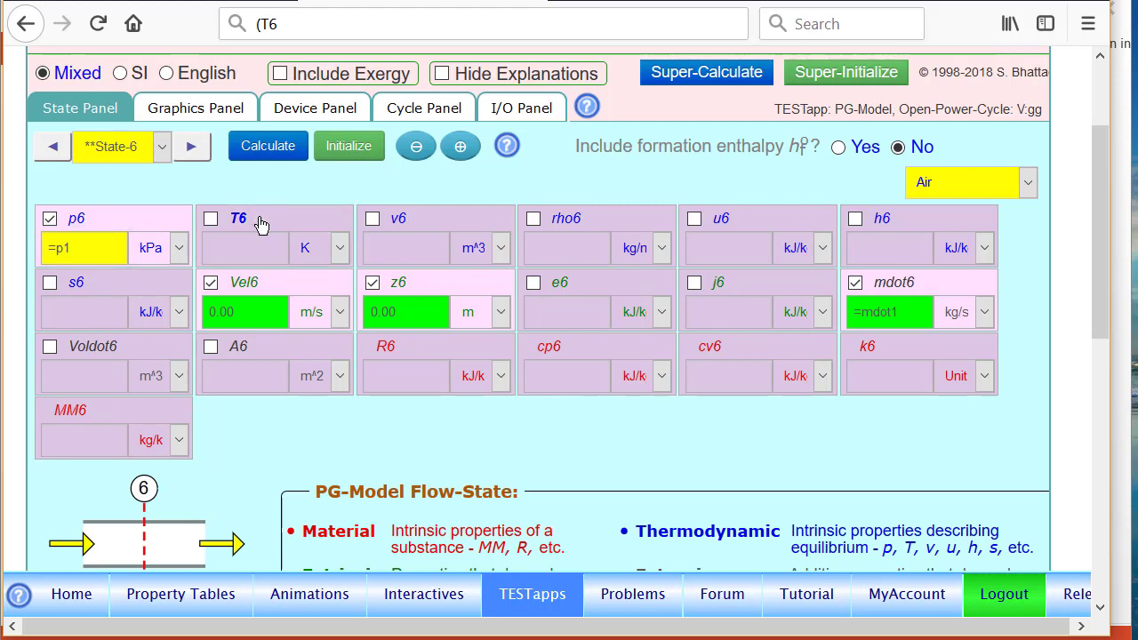
{"action": "left_click", "coordinate": [101, 294]}
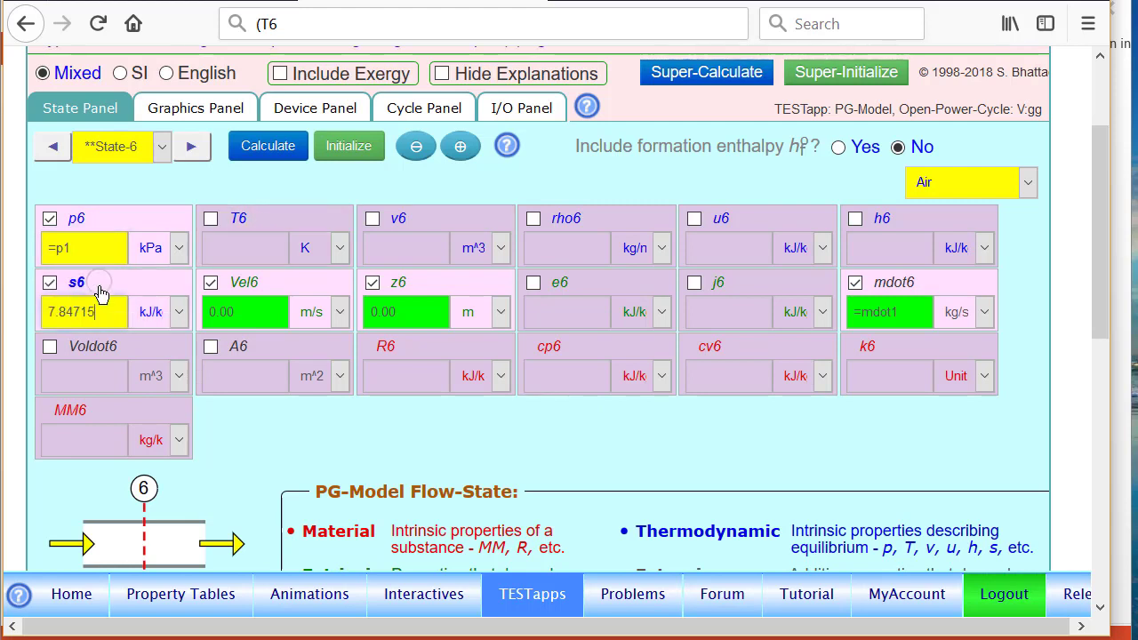
{"action": "key", "text": "BackSpace"}
{"action": "key", "text": "BackSpace"}
{"action": "key", "text": "BackSpace"}
{"action": "key", "text": "BackSpace"}
{"action": "key", "text": "BackSpace"}
{"action": "type", "text": "=s5"}
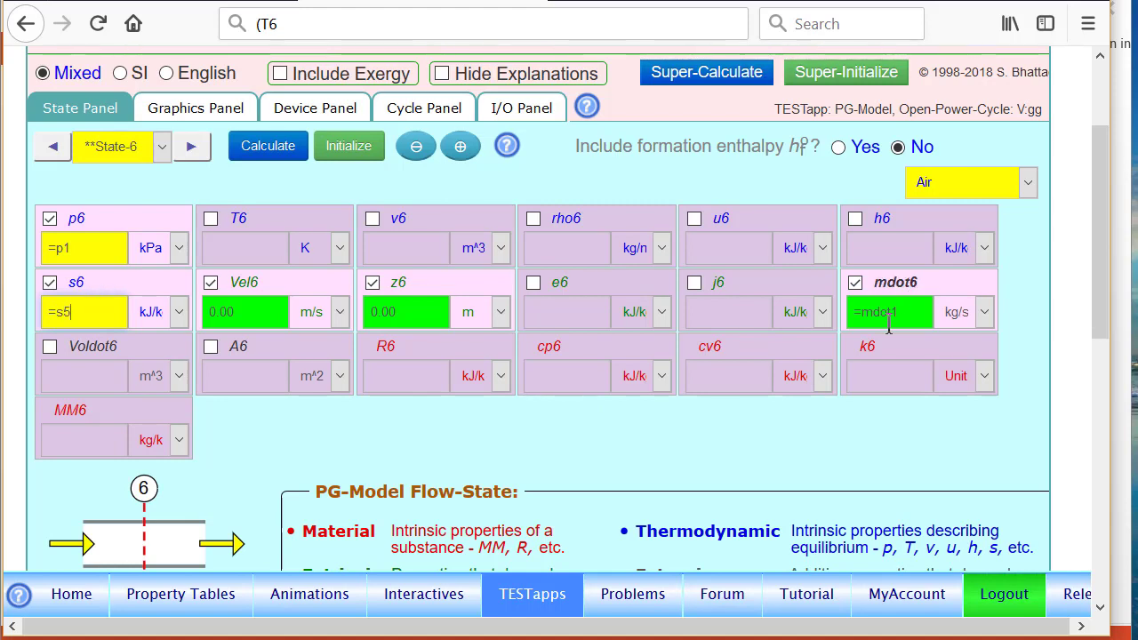
{"action": "key", "text": "Return"}
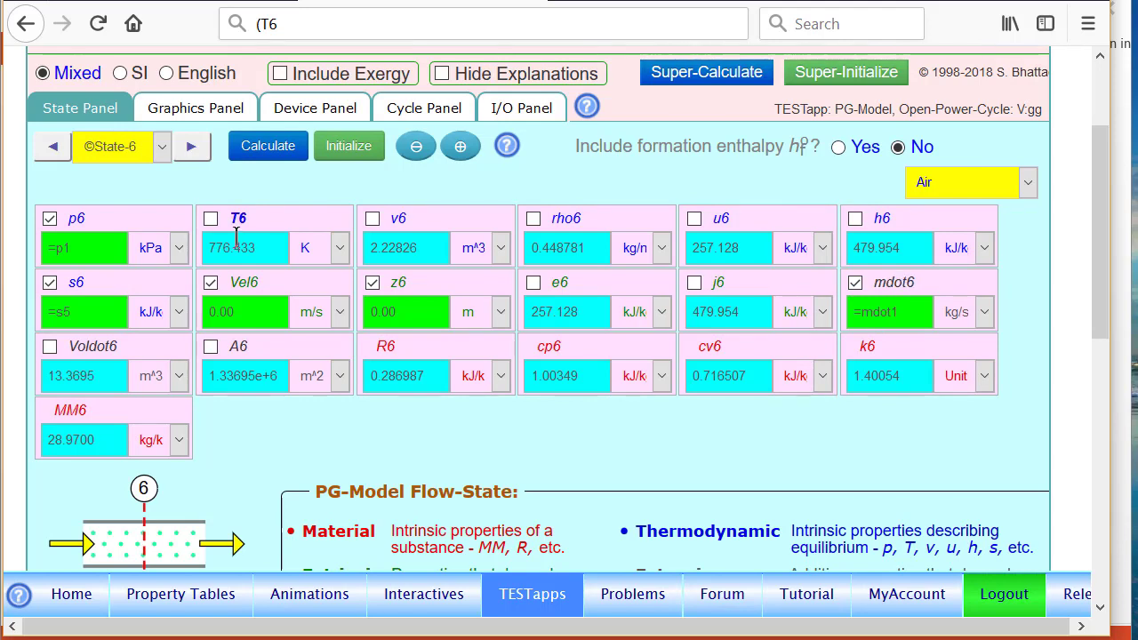
Return to State-4 and calculate it from its T4 formula.
{"action": "left_click", "coordinate": [51, 149]}
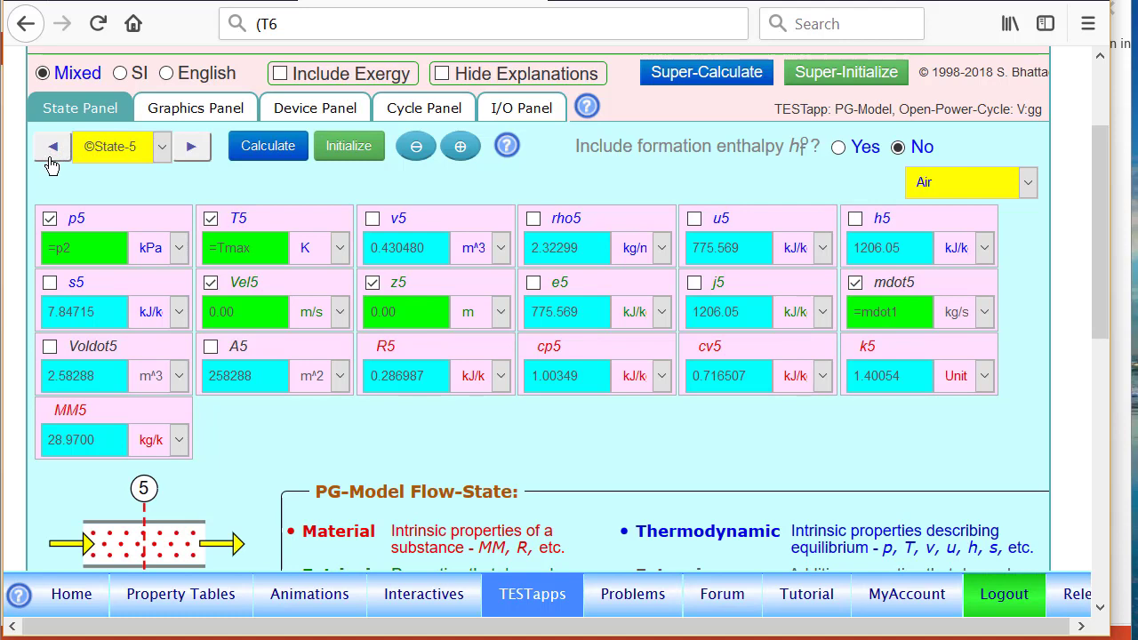
{"action": "left_click", "coordinate": [49, 149]}
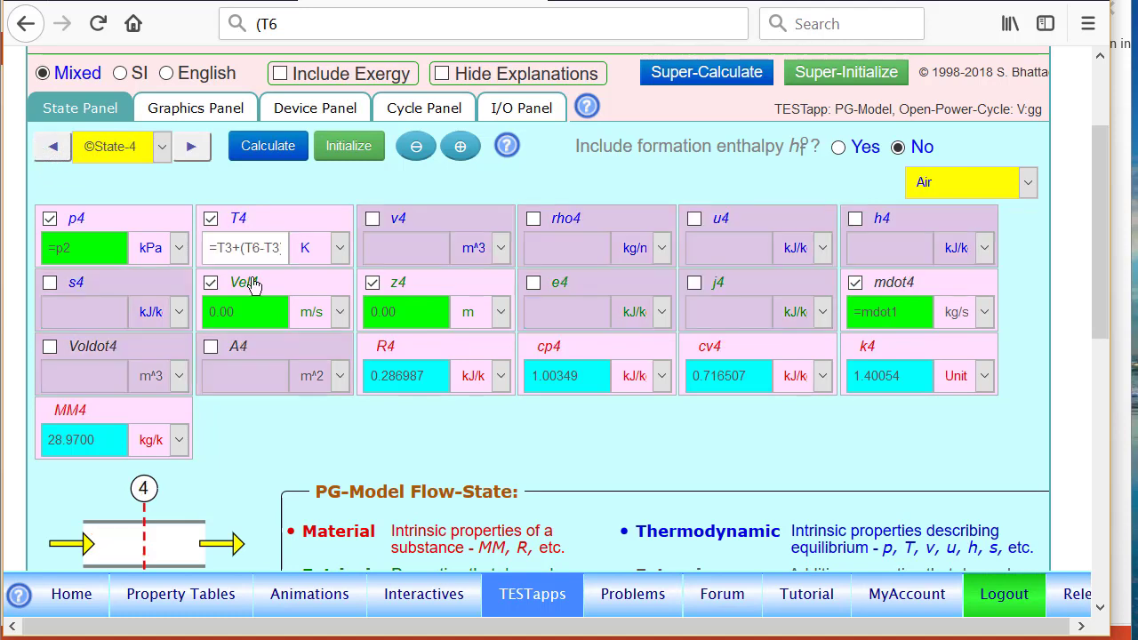
{"action": "left_click", "coordinate": [269, 149]}
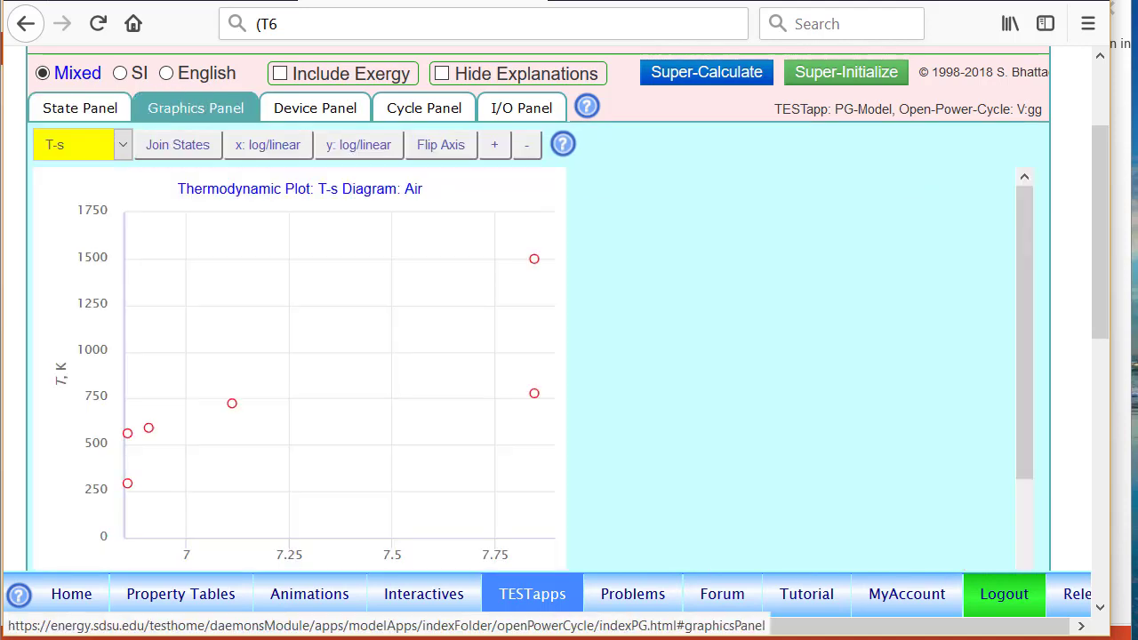
Read the T-s diagram points, with State-6 near 776 K, and return to the State Panel.
{"action": "mouse_move", "coordinate": [127, 484]}
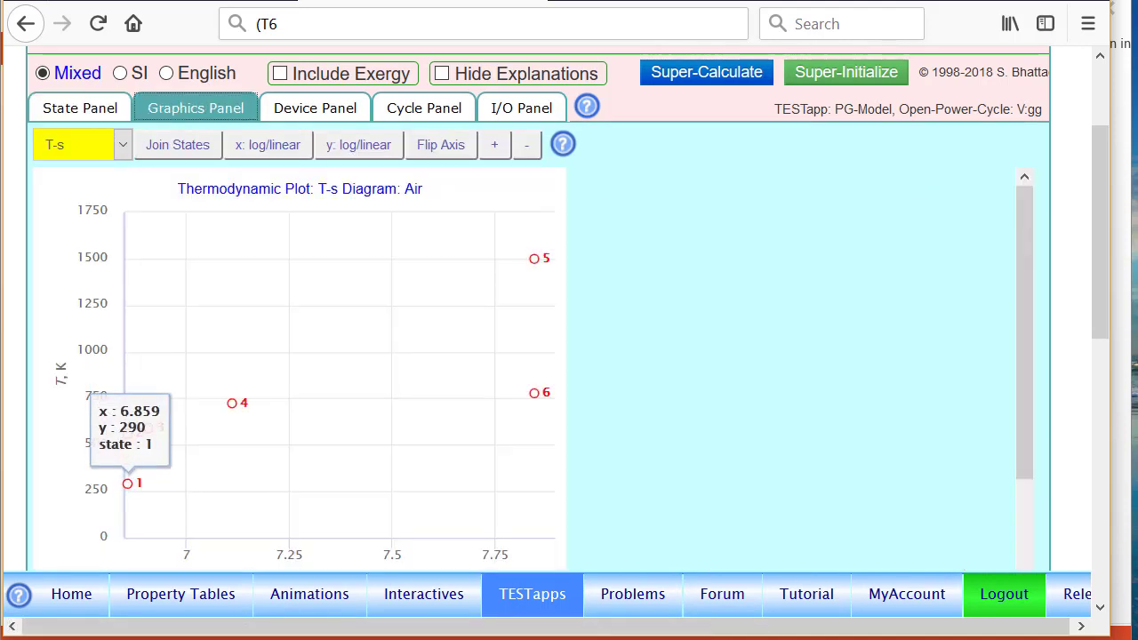
{"action": "mouse_move", "coordinate": [534, 393]}
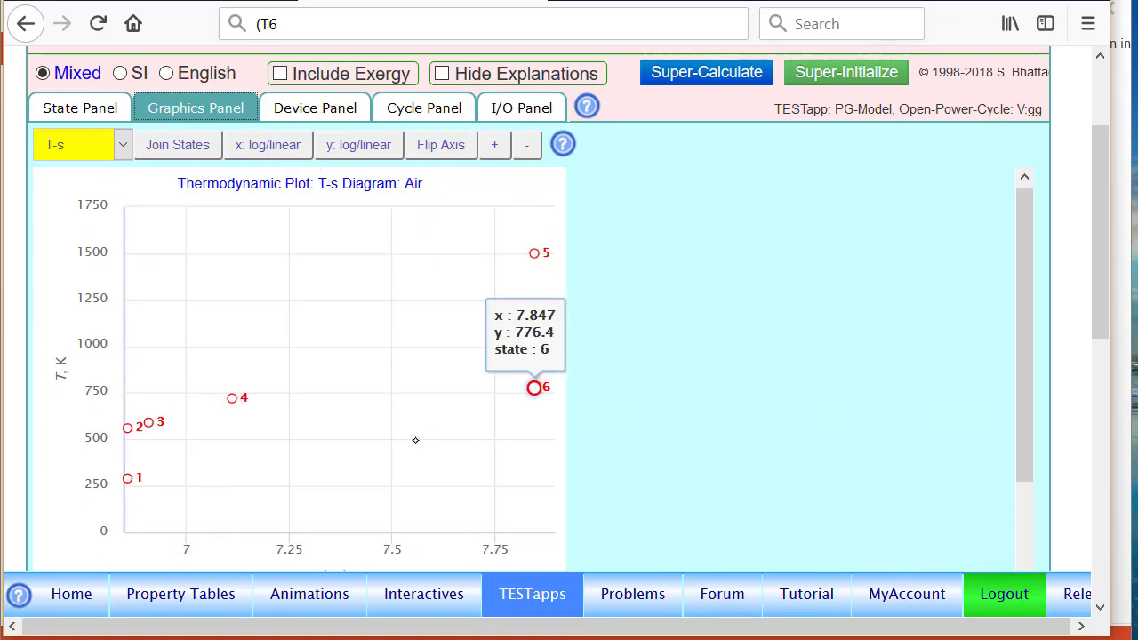
{"action": "scroll", "coordinate": [427, 426], "scroll_direction": "down", "scroll_amount": 1}
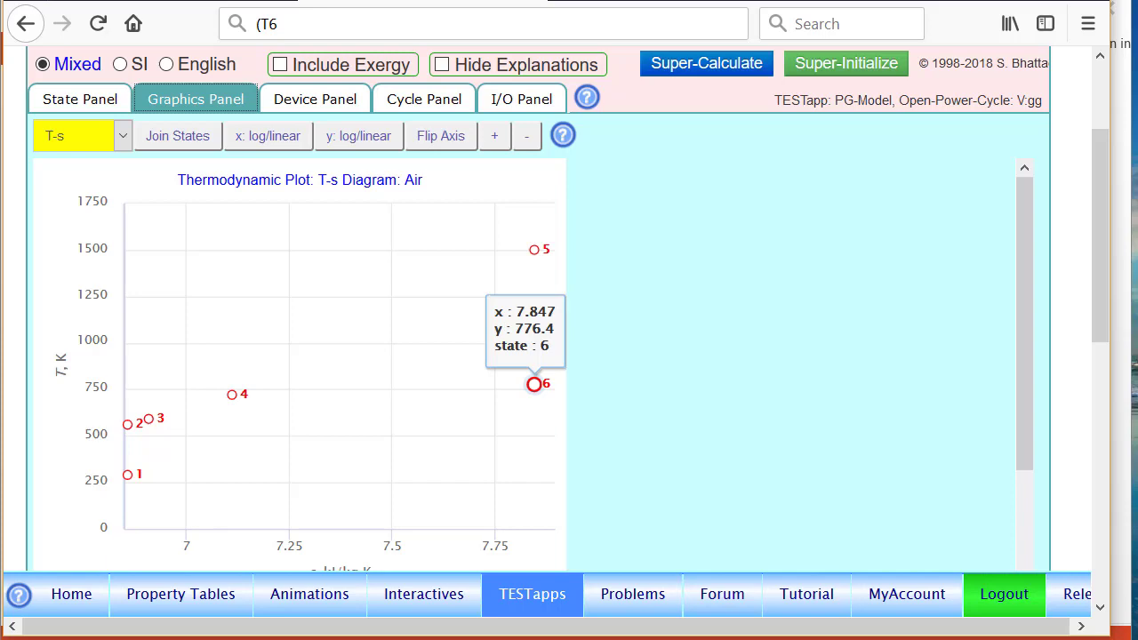
{"action": "left_click", "coordinate": [95, 99]}
Step to a new State-7 and set p7 to =p1.
{"action": "left_click", "coordinate": [192, 138]}
{"action": "left_click", "coordinate": [191, 138]}
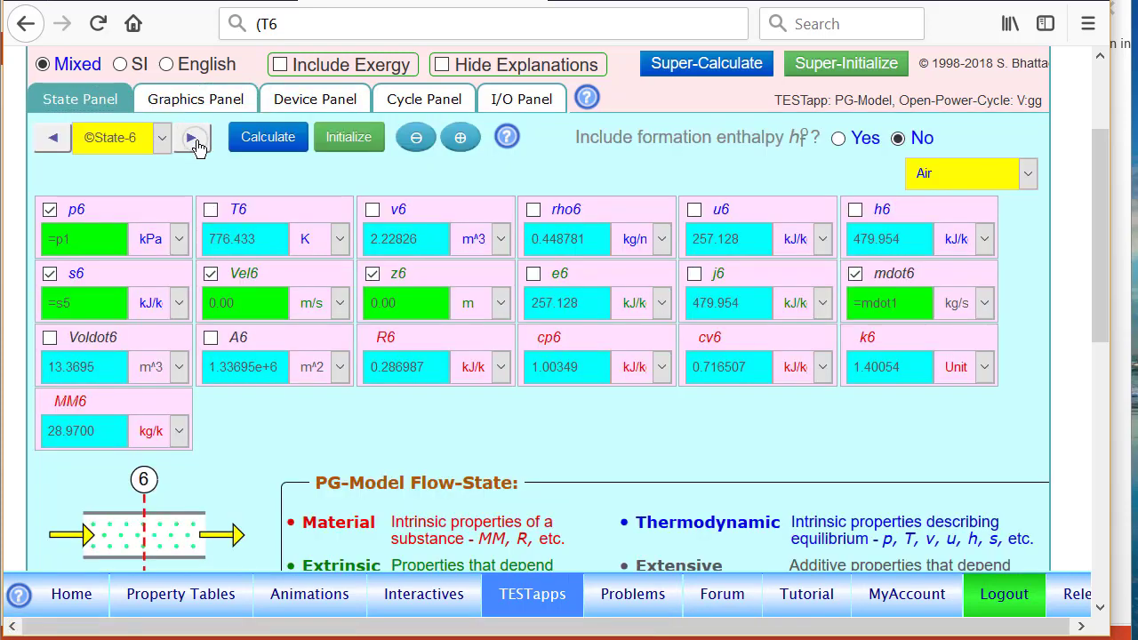
{"action": "left_click", "coordinate": [199, 142]}
{"action": "left_click", "coordinate": [102, 210]}
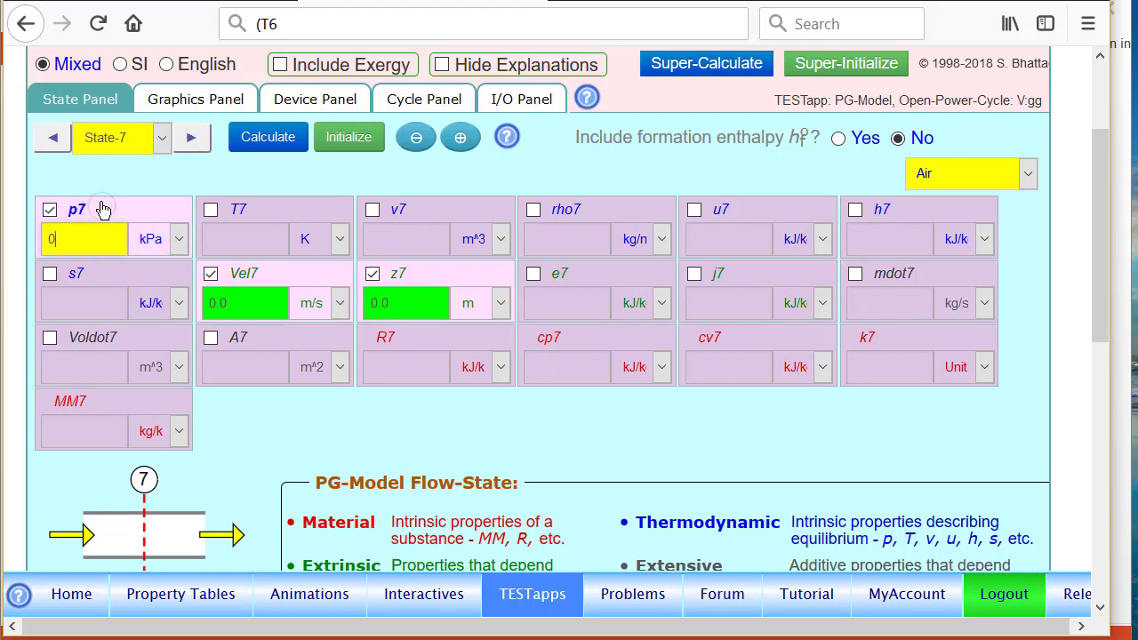
{"action": "key", "text": "BackSpace"}
{"action": "type", "text": "=p1"}
Set mdot7 = mdot1 and h7 = h6+h3-h4, calculate State-7, and view the seven-state T-s diagram.
{"action": "left_click", "coordinate": [901, 276]}
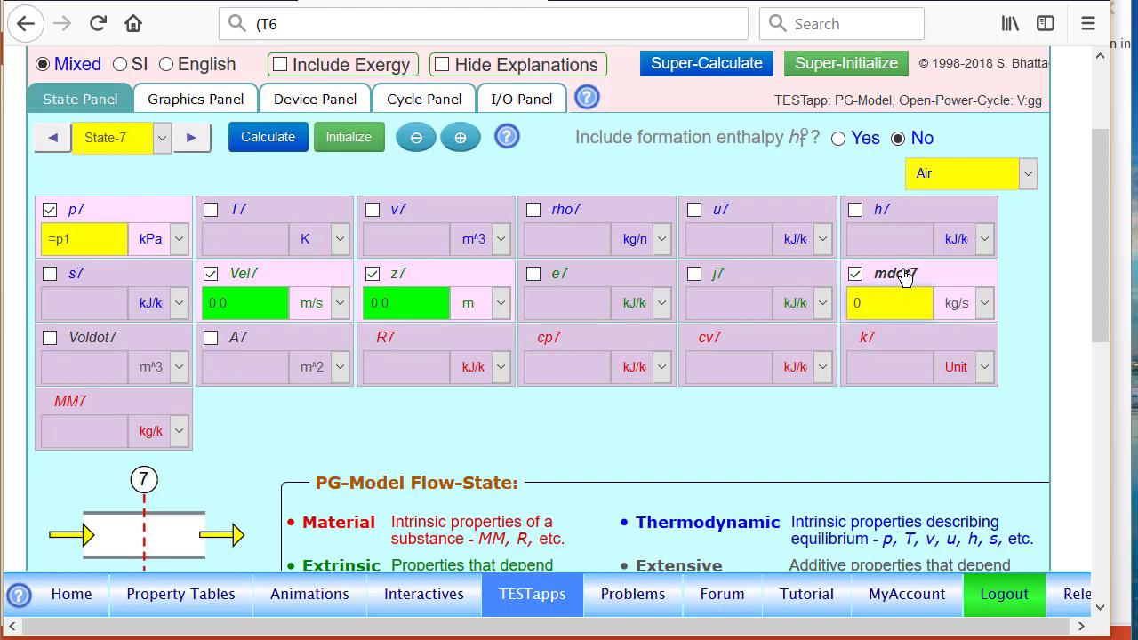
{"action": "type", "text": "=mdot1"}
{"action": "left_click", "coordinate": [897, 214]}
{"action": "type", "text": "0"}
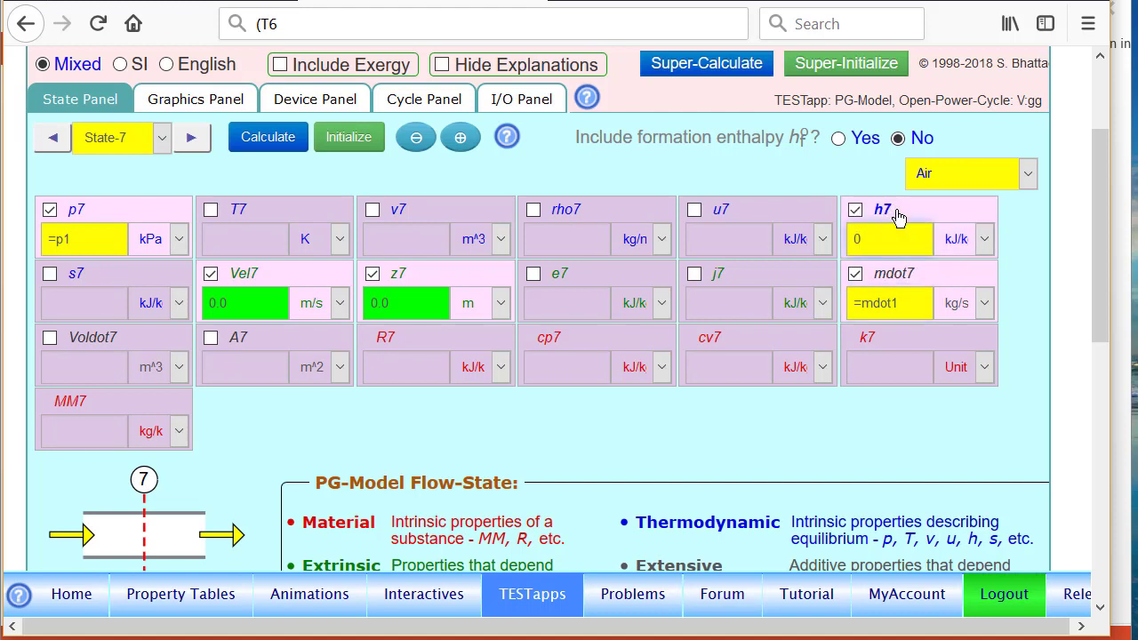
{"action": "key", "text": "BackSpace"}
{"action": "type", "text": "=h6+h3-h4"}
{"action": "left_click", "coordinate": [267, 144]}
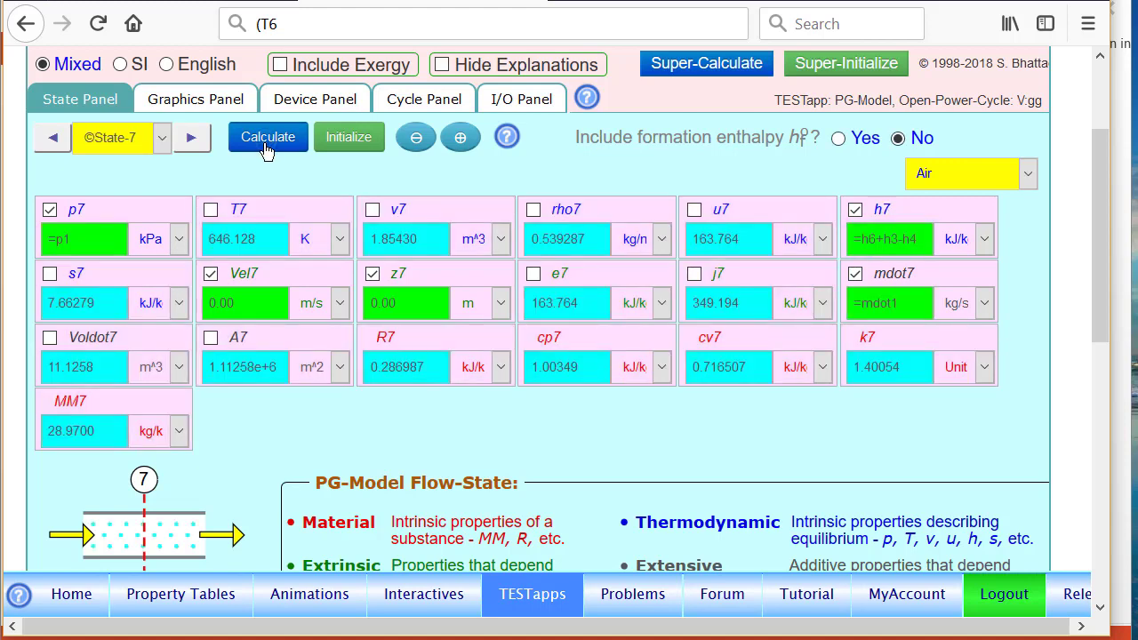
{"action": "left_click", "coordinate": [198, 99]}
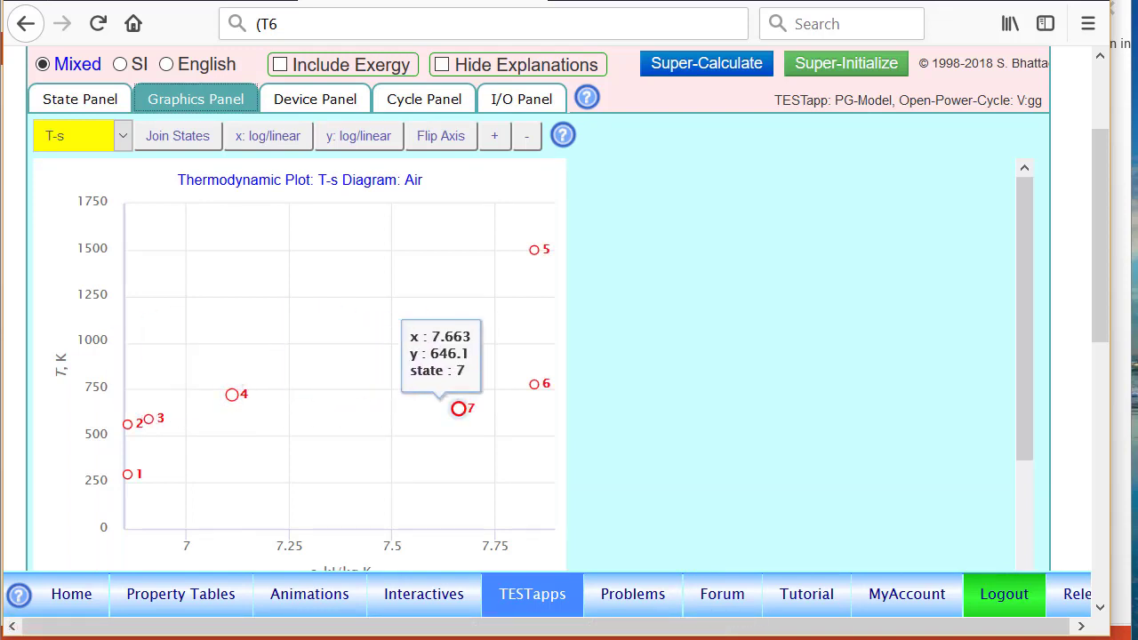
Switch to the Device Panel showing Device-1 as single-flow, open and steady.
{"action": "left_click", "coordinate": [328, 103]}
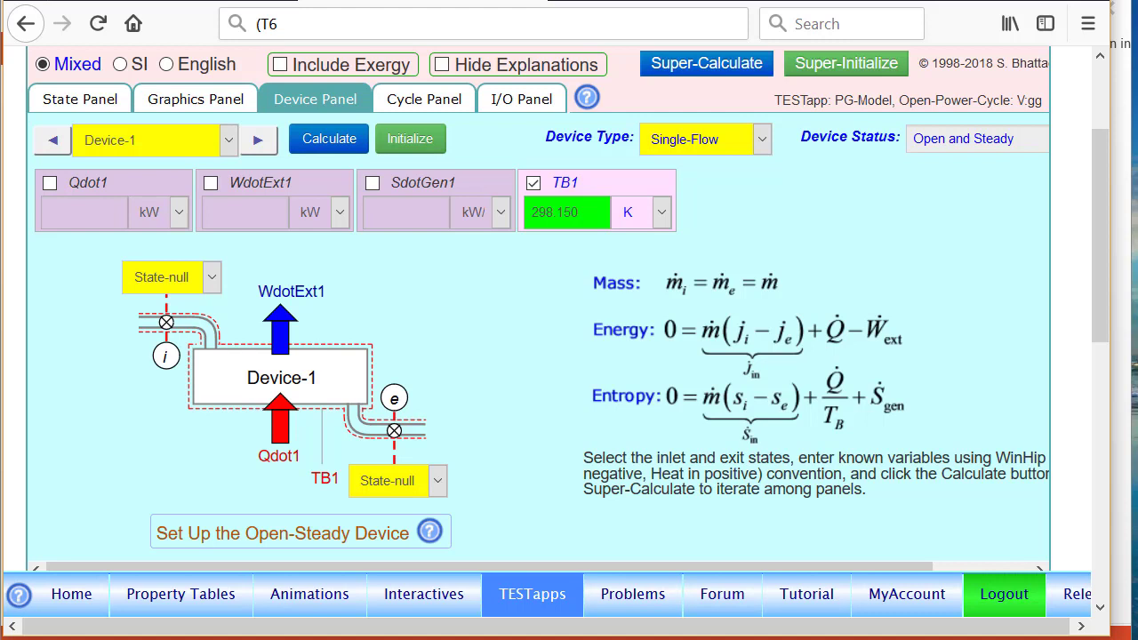
Run Device-1 from State-1 to State-3 with Qdot1 = 0, giving -1807.99 kW work, then go to Device-2.
{"action": "left_click", "coordinate": [199, 276]}
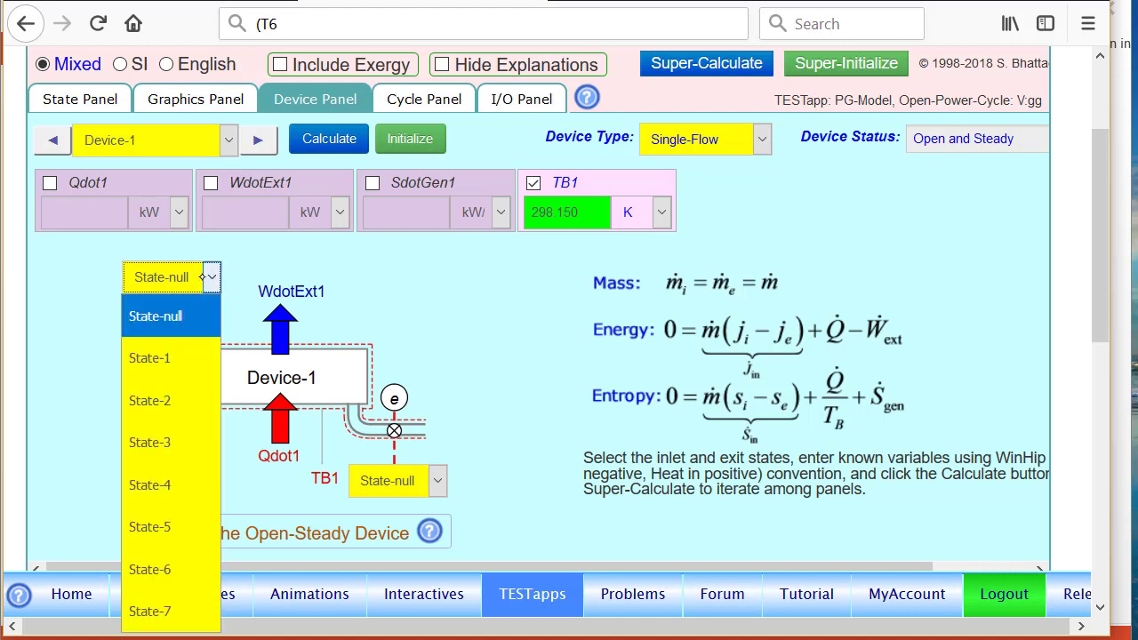
{"action": "left_click", "coordinate": [167, 356]}
{"action": "left_click", "coordinate": [411, 479]}
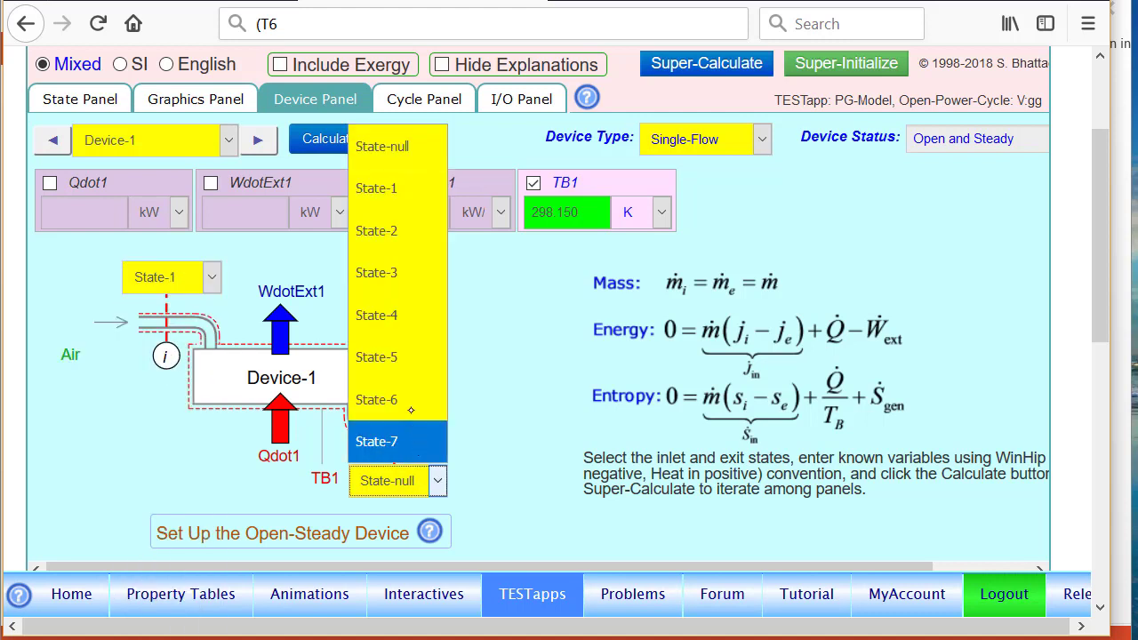
{"action": "left_click", "coordinate": [411, 272]}
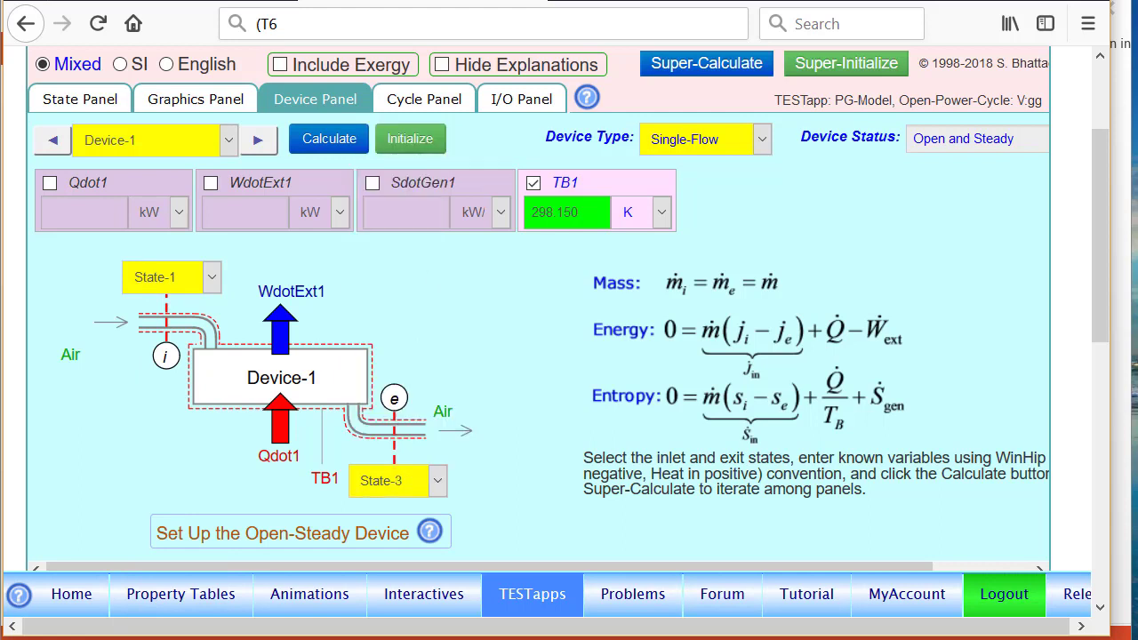
{"action": "left_click", "coordinate": [92, 185]}
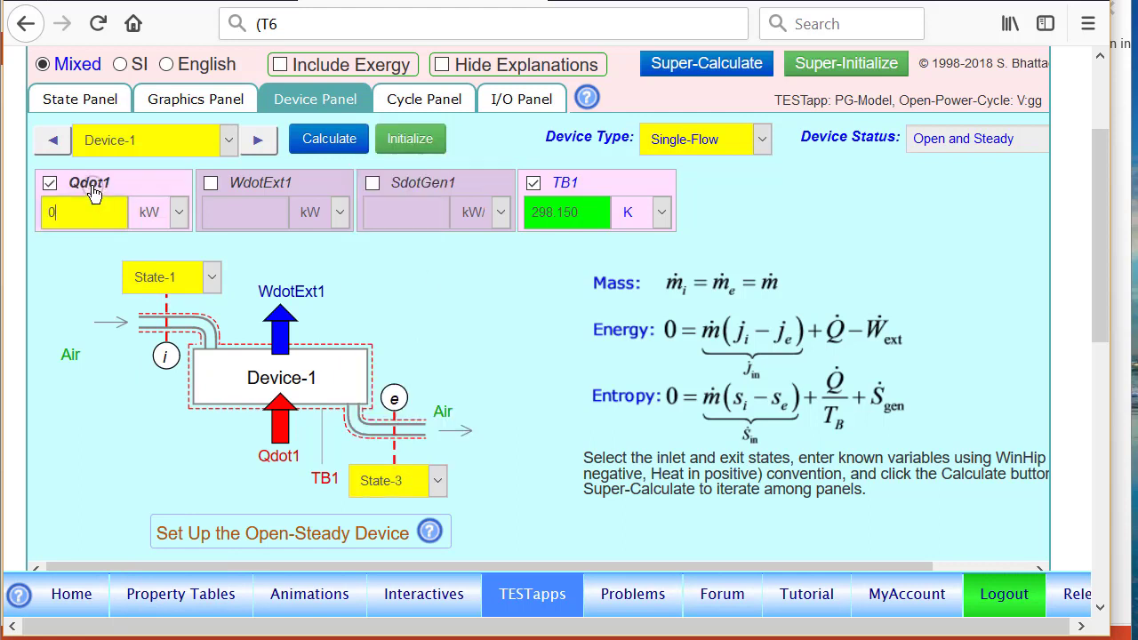
{"action": "left_click", "coordinate": [332, 141]}
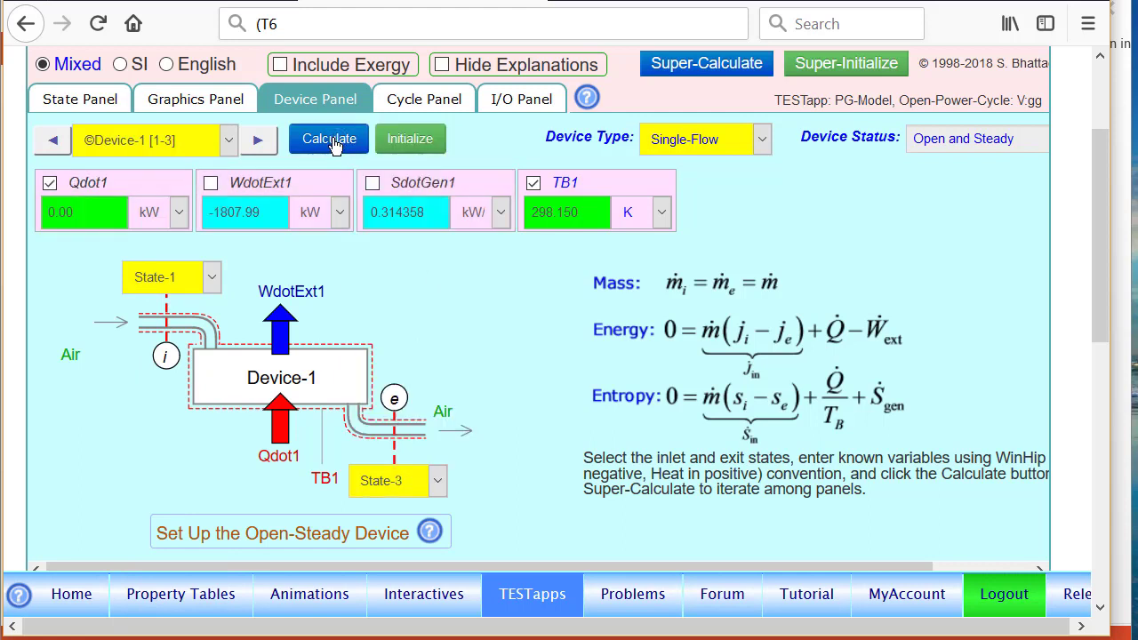
{"action": "left_click", "coordinate": [258, 144]}
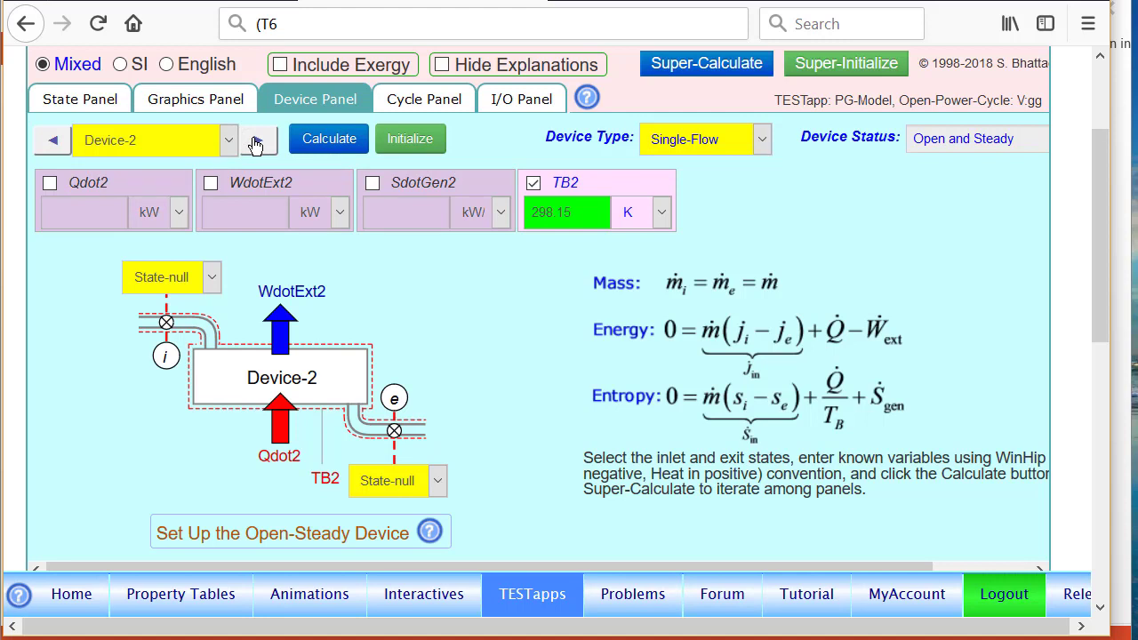
Run Device-2 from State-4 to State-5 with WdotExt2 = 0, giving Qdot2 = 4692.81 kW, then go to Device-3.
{"action": "left_click", "coordinate": [210, 276]}
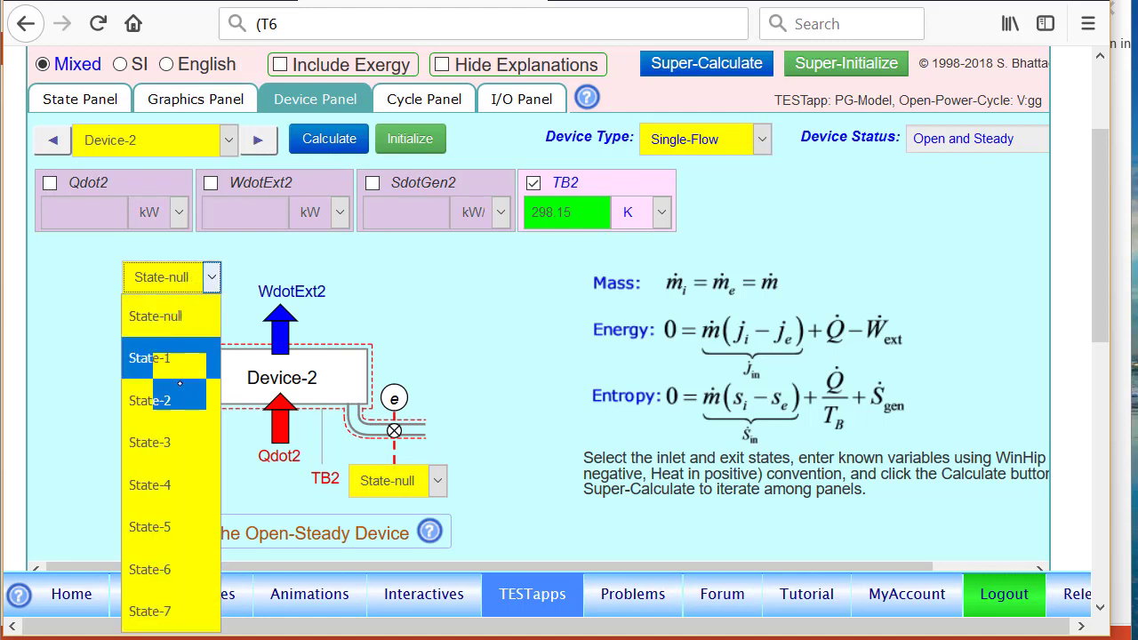
{"action": "left_click", "coordinate": [167, 480]}
{"action": "left_click", "coordinate": [418, 480]}
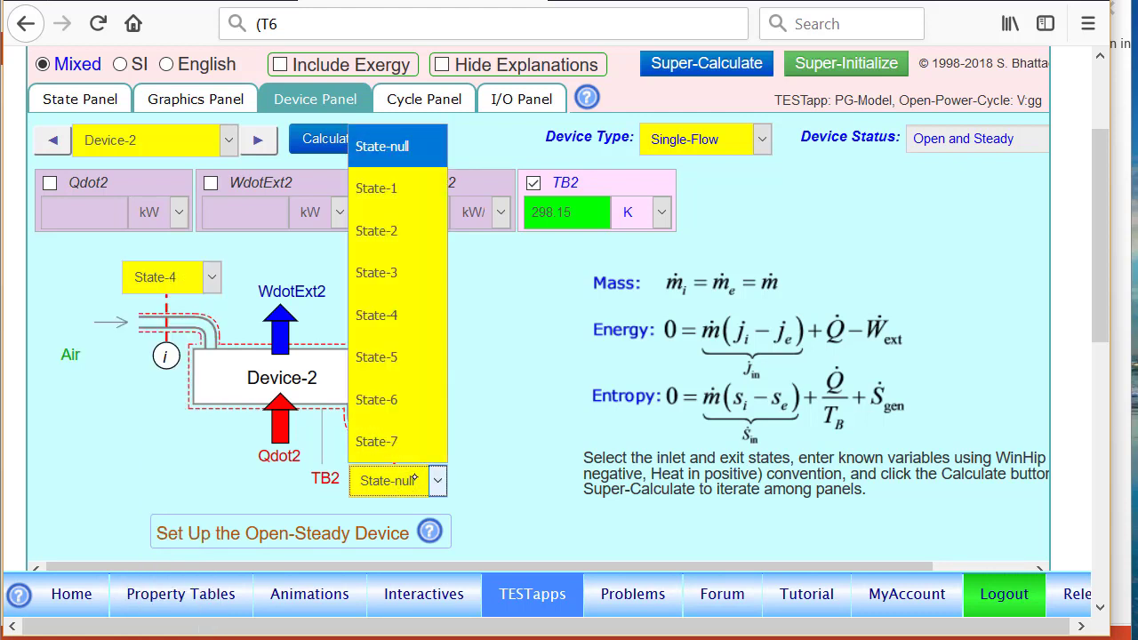
{"action": "left_click", "coordinate": [391, 359]}
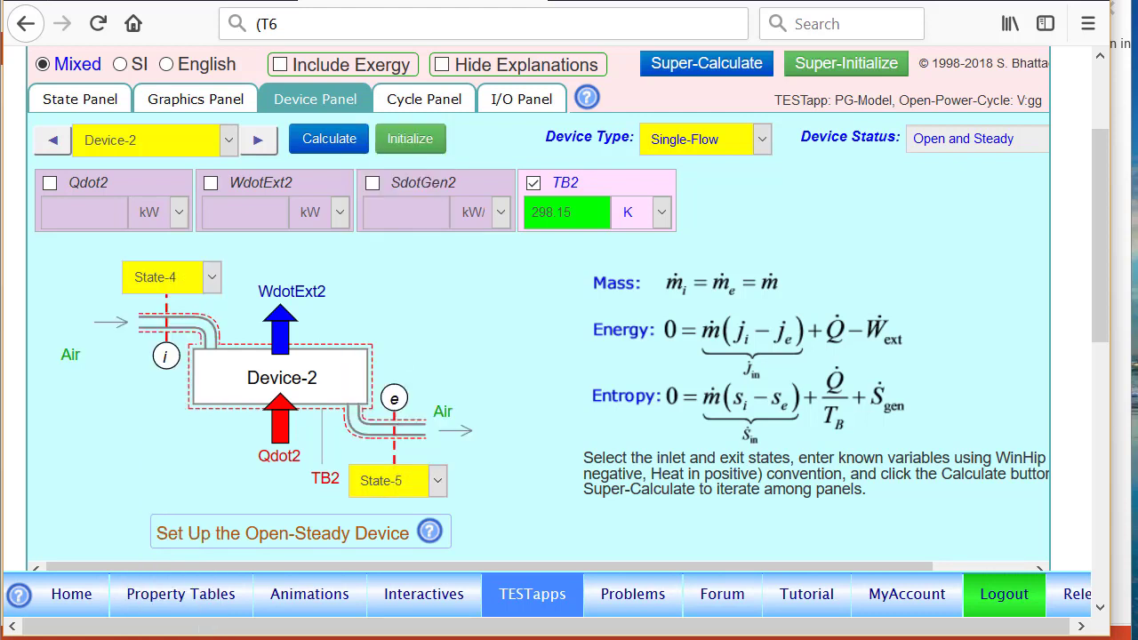
{"action": "left_click", "coordinate": [262, 187]}
{"action": "left_click", "coordinate": [328, 139]}
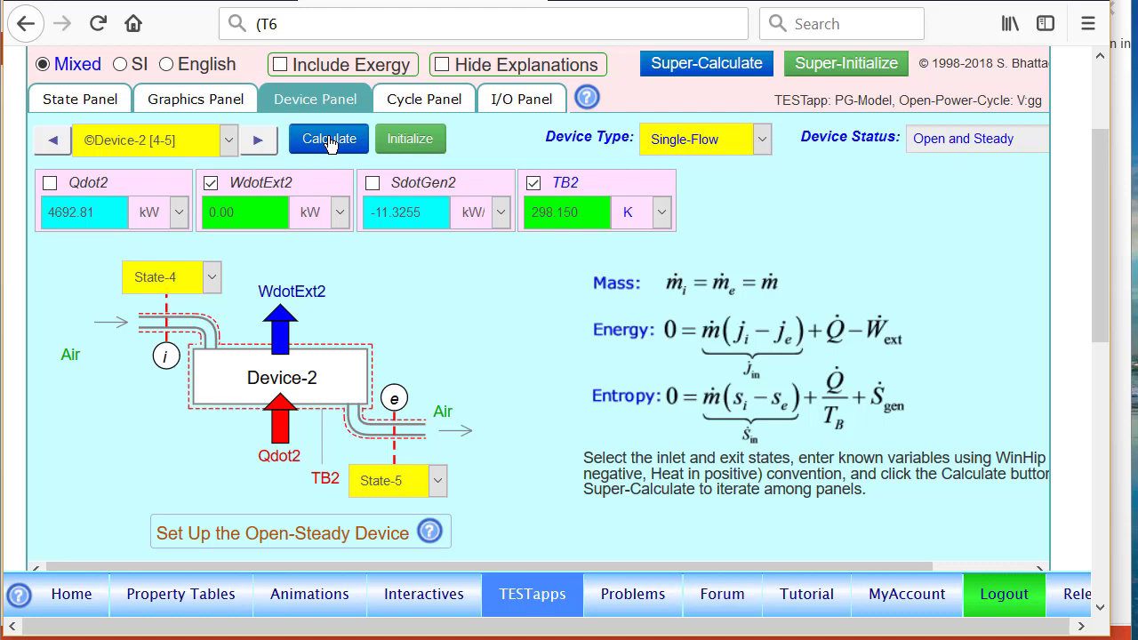
{"action": "left_click", "coordinate": [267, 142]}
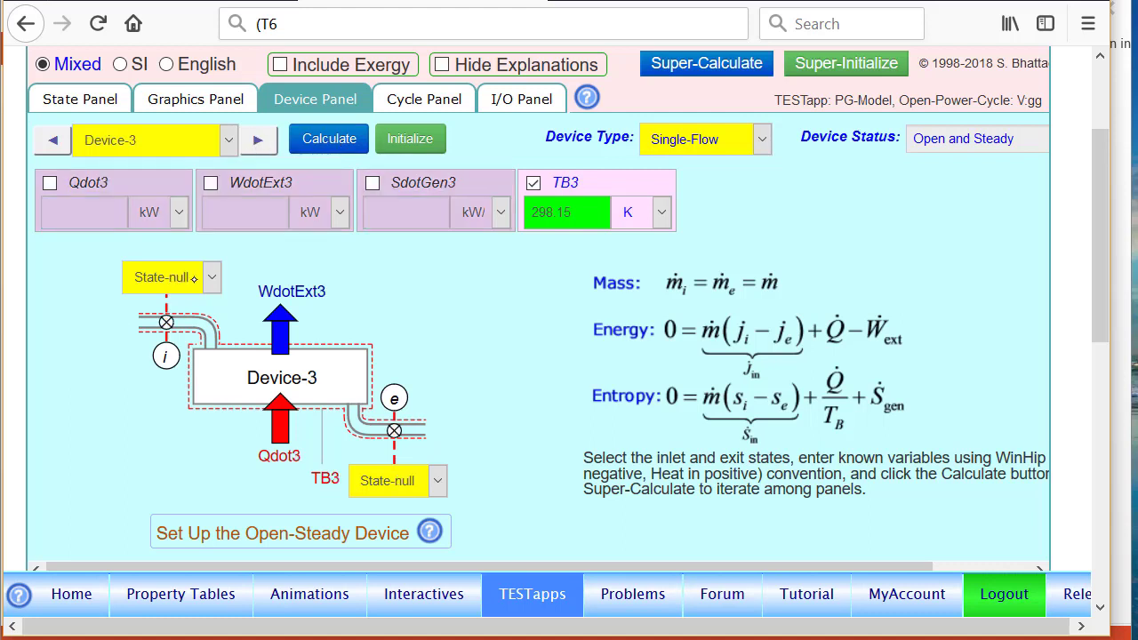
Run Device-3 from State-5 to State-6 with Qdot3 = 0, yielding 4356.57 kW of work.
{"action": "left_click", "coordinate": [212, 277]}
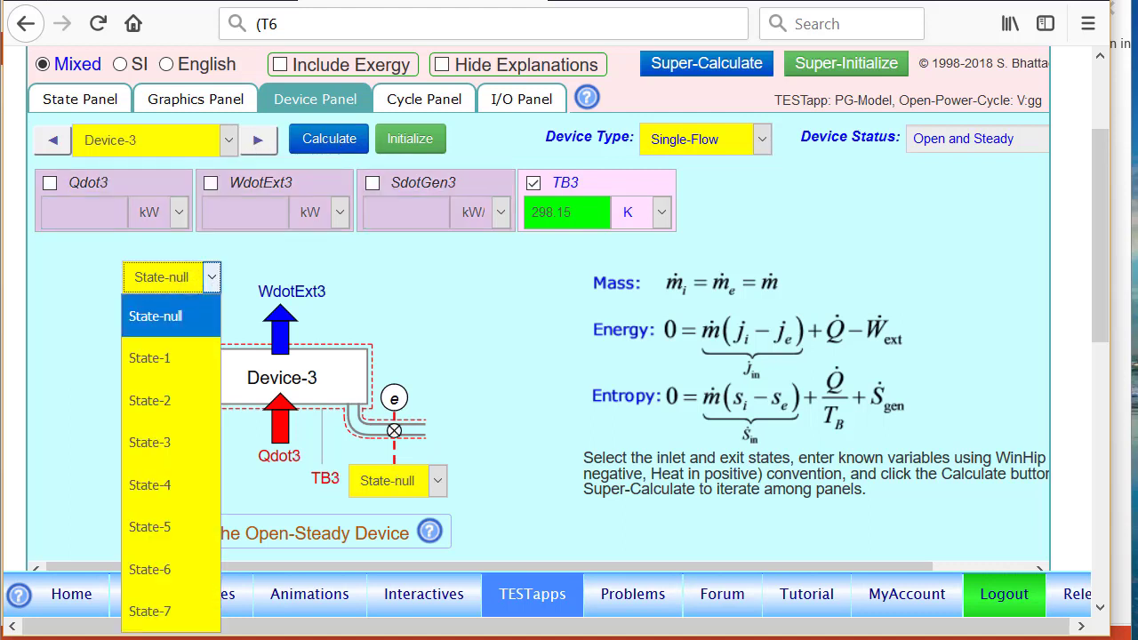
{"action": "left_click", "coordinate": [150, 526]}
{"action": "left_click", "coordinate": [391, 473]}
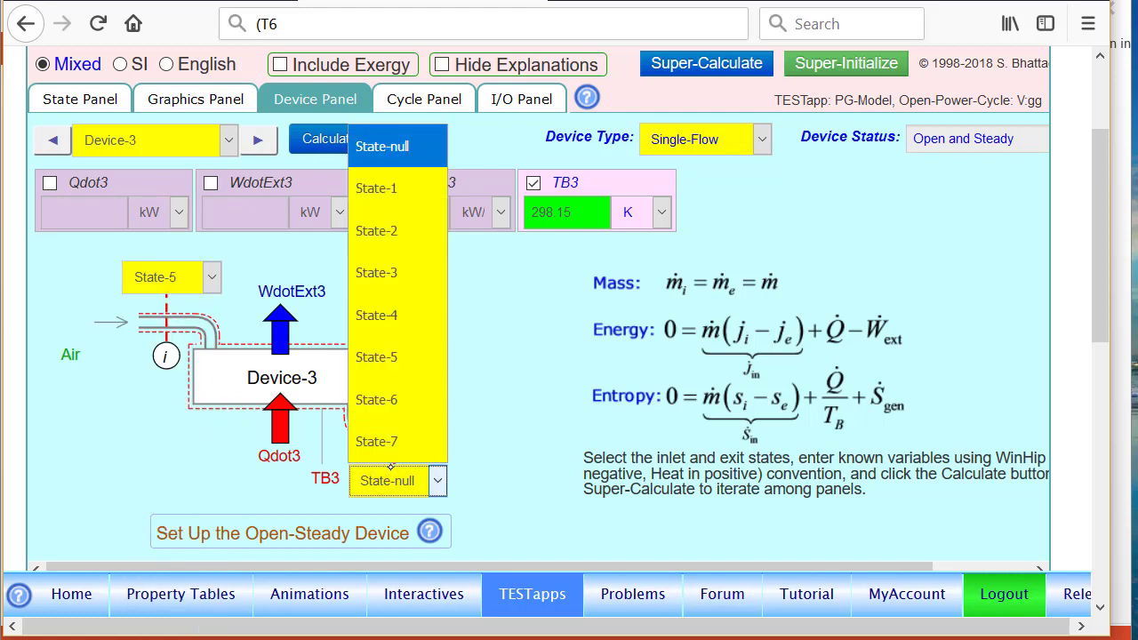
{"action": "left_click", "coordinate": [394, 400]}
{"action": "left_click", "coordinate": [89, 185]}
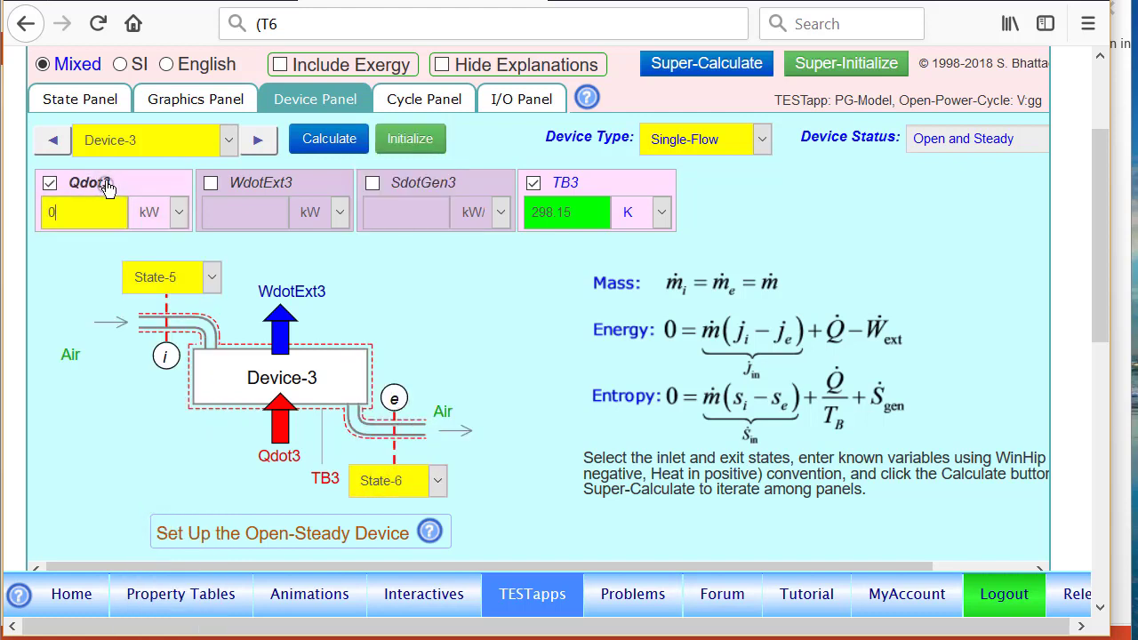
{"action": "left_click", "coordinate": [329, 137]}
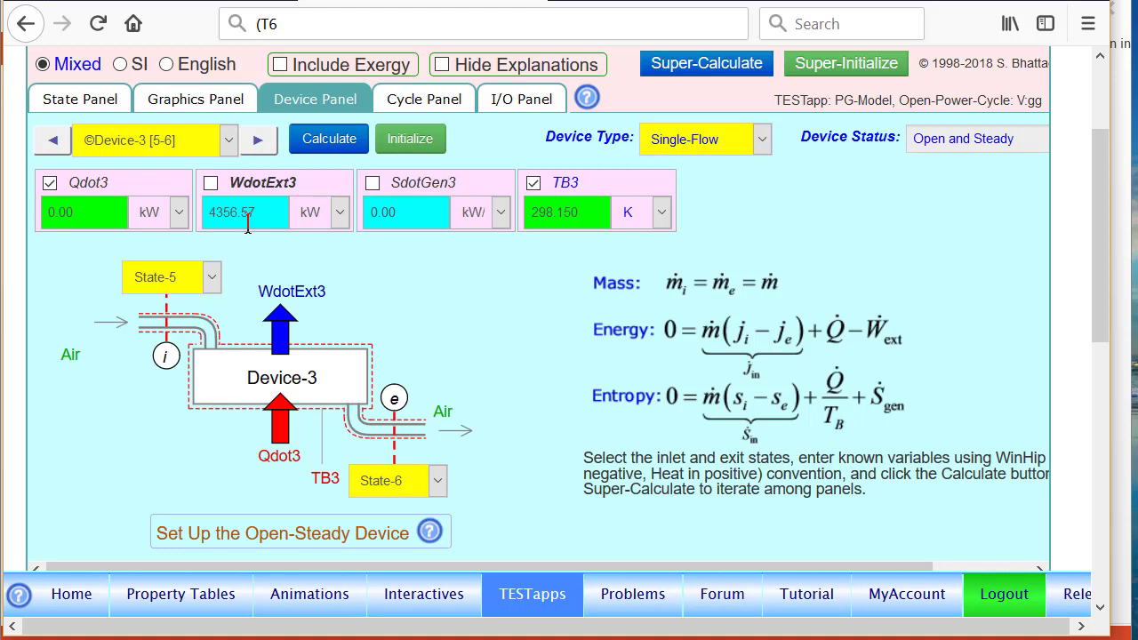
{"action": "left_click", "coordinate": [259, 141]}
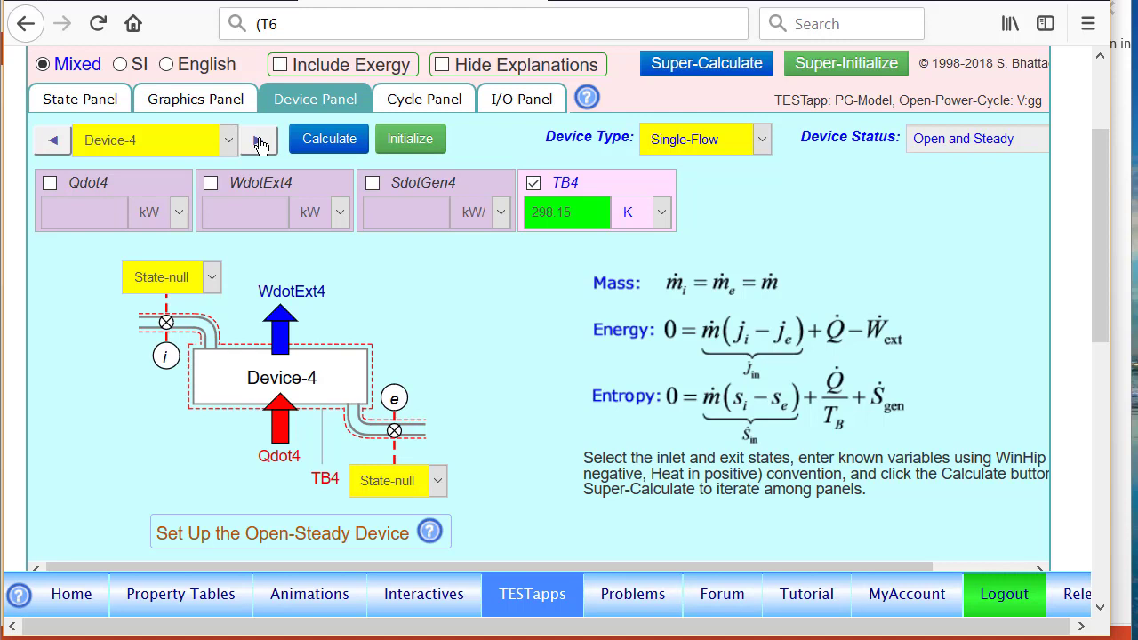
Make Device-4 a Multi-NonMixing device with inlet i1 State-3 and exit e1 State-4.
{"action": "left_click", "coordinate": [747, 140]}
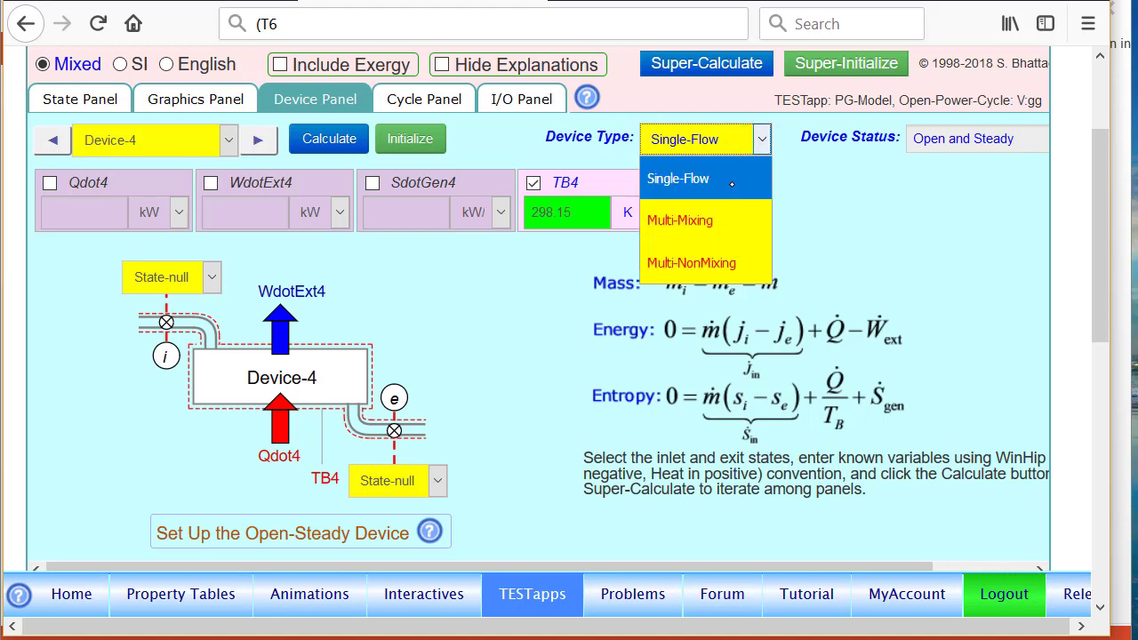
{"action": "left_click", "coordinate": [727, 263]}
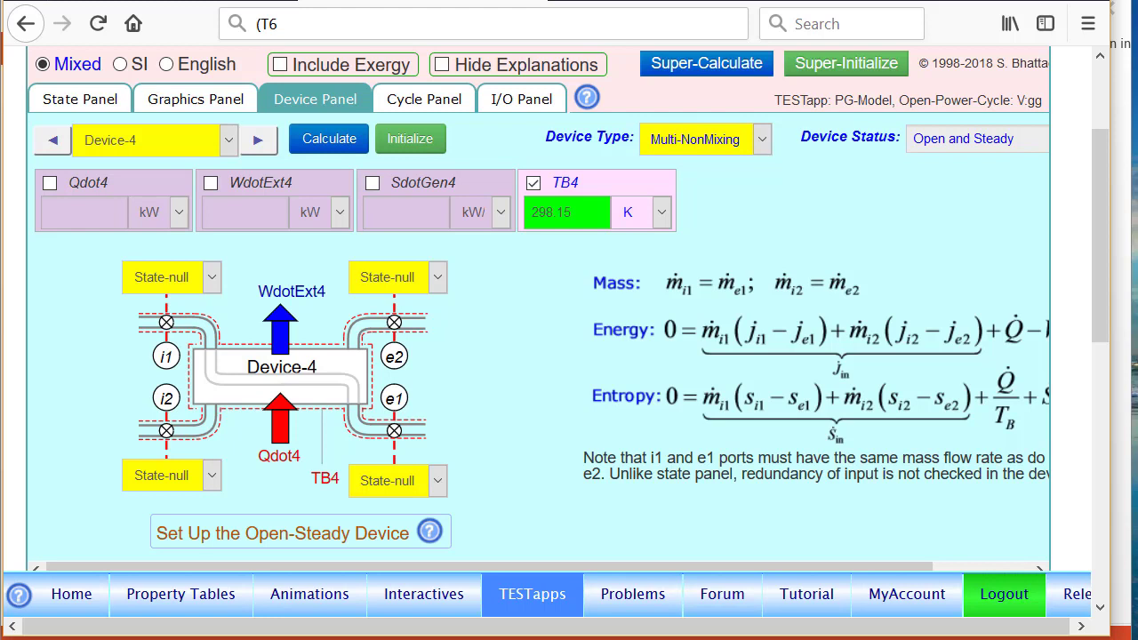
{"action": "left_click", "coordinate": [211, 276]}
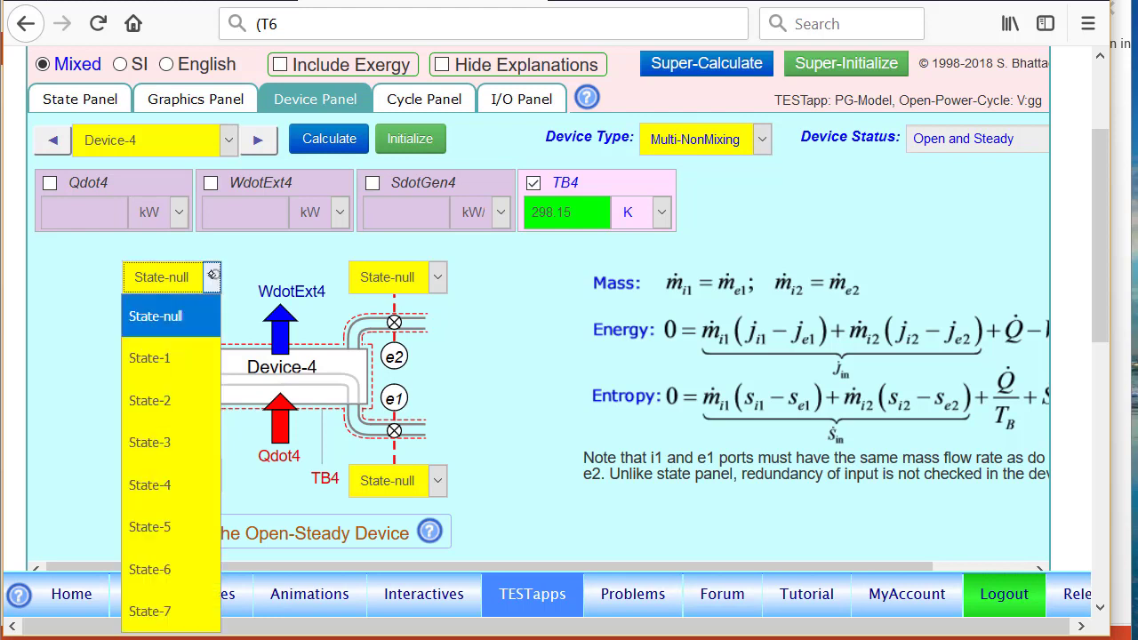
{"action": "left_click", "coordinate": [151, 439]}
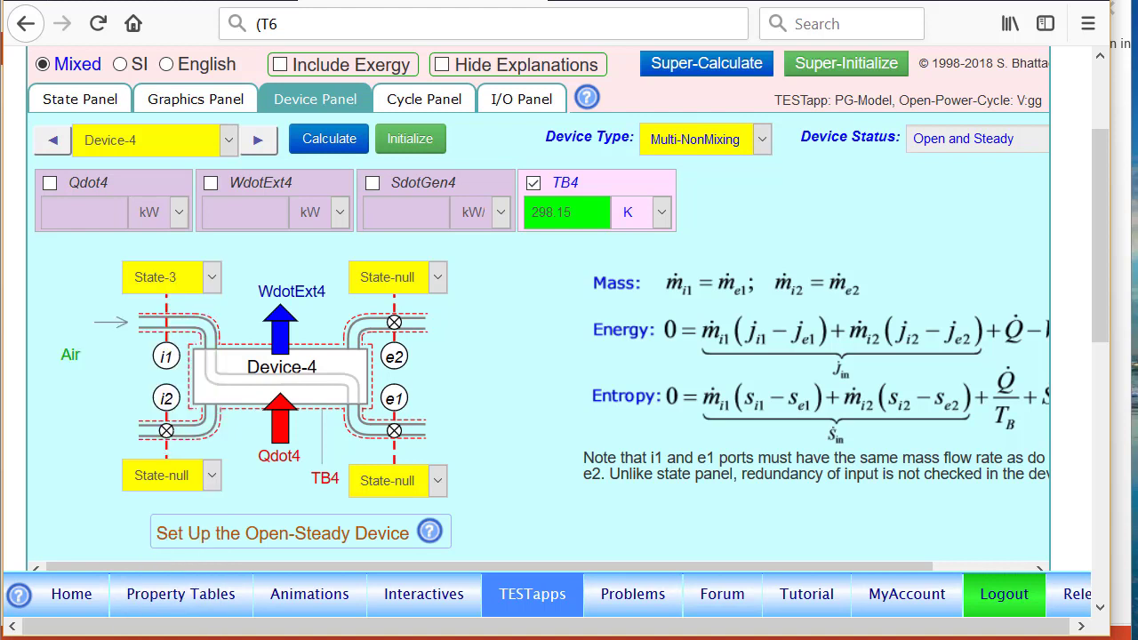
{"action": "left_click", "coordinate": [412, 481]}
{"action": "left_click", "coordinate": [391, 313]}
Set Device-4's second stream to run from inlet State-6 to exit State-7.
{"action": "left_click", "coordinate": [427, 284]}
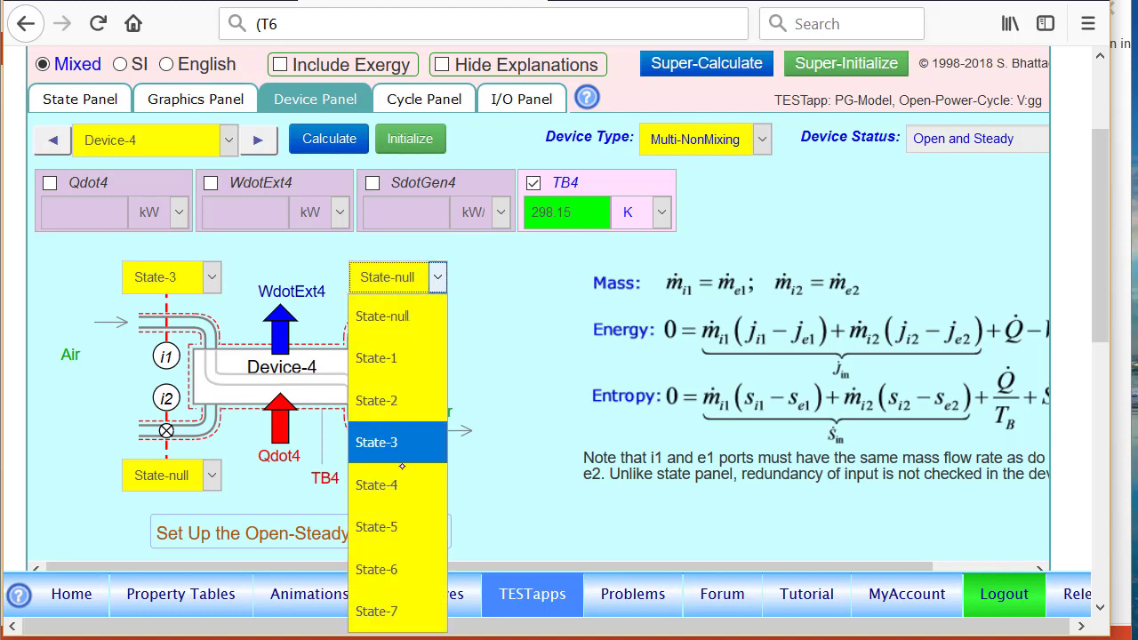
{"action": "left_click", "coordinate": [398, 569]}
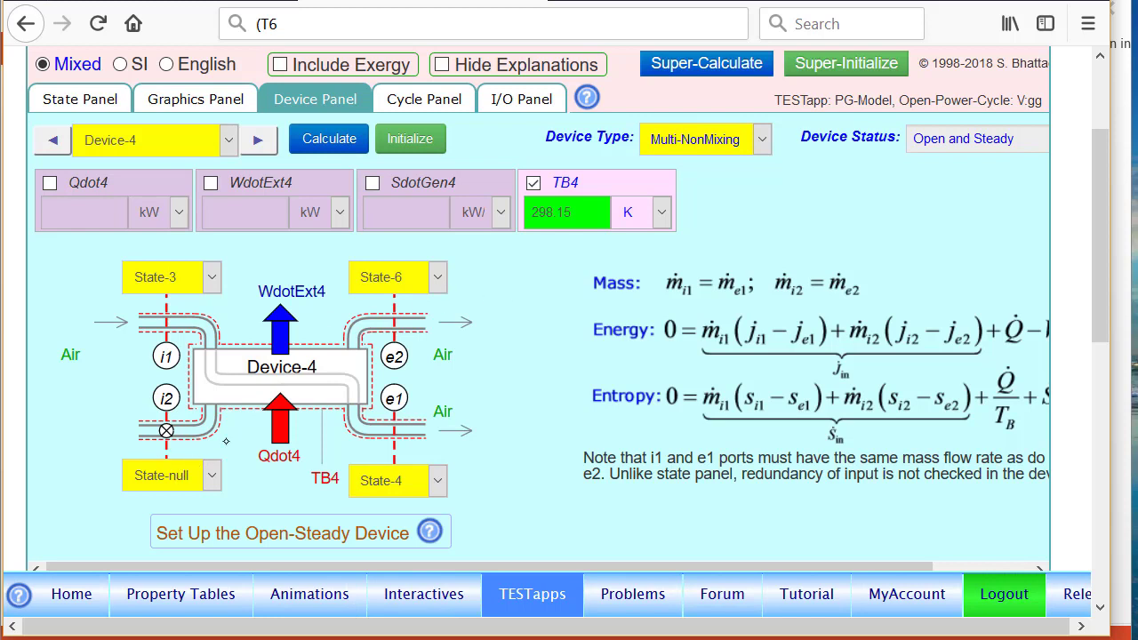
{"action": "left_click", "coordinate": [431, 277]}
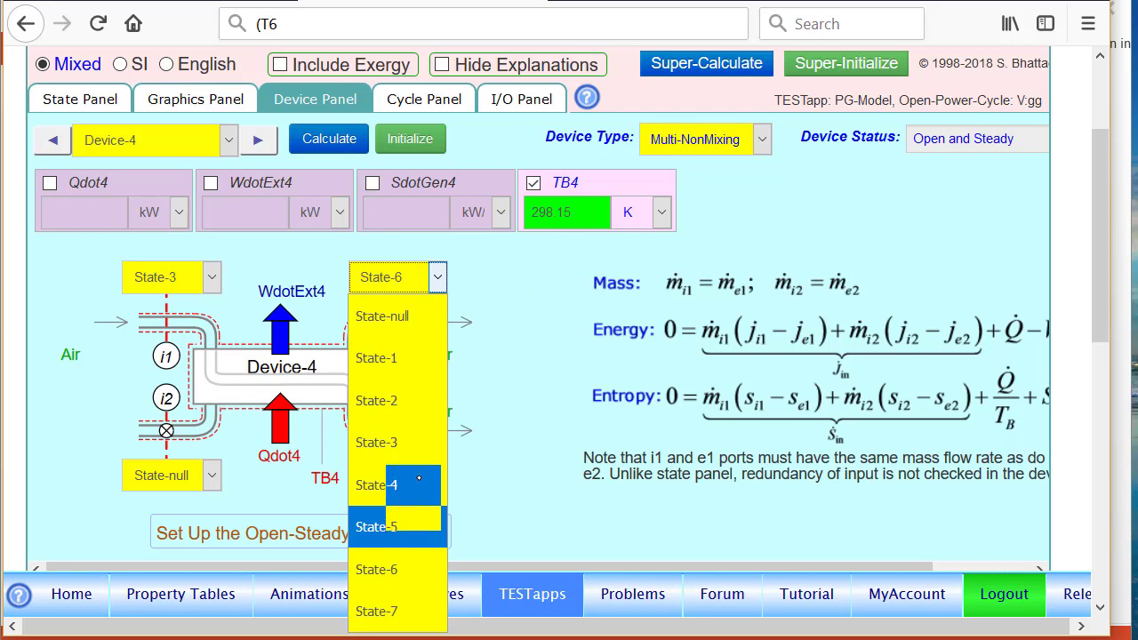
{"action": "left_click", "coordinate": [377, 612]}
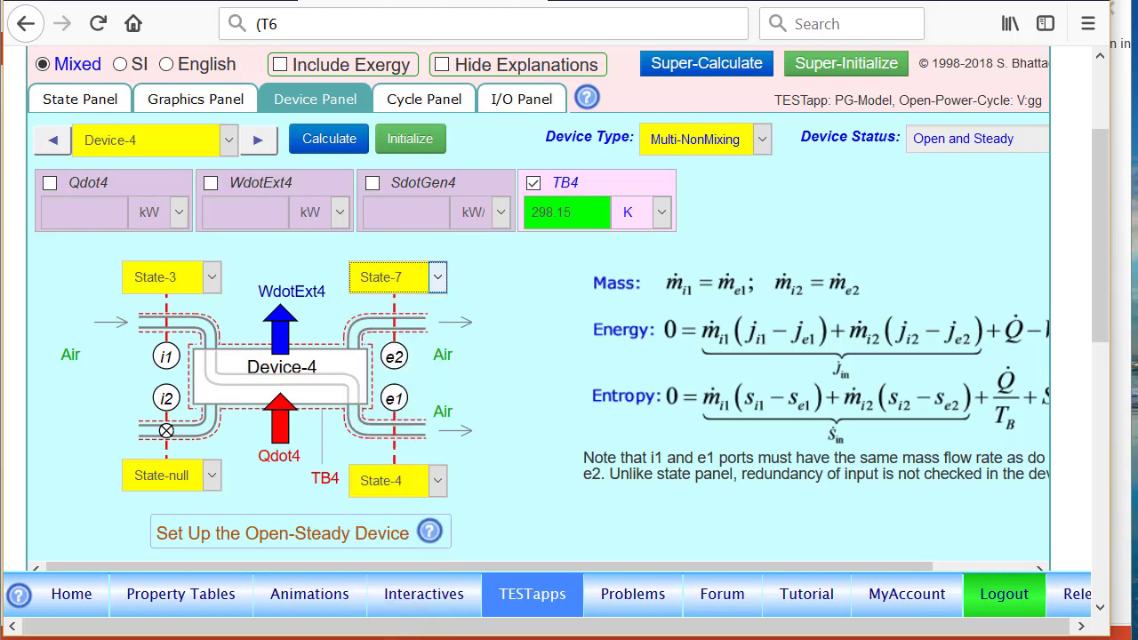
{"action": "left_click", "coordinate": [170, 466]}
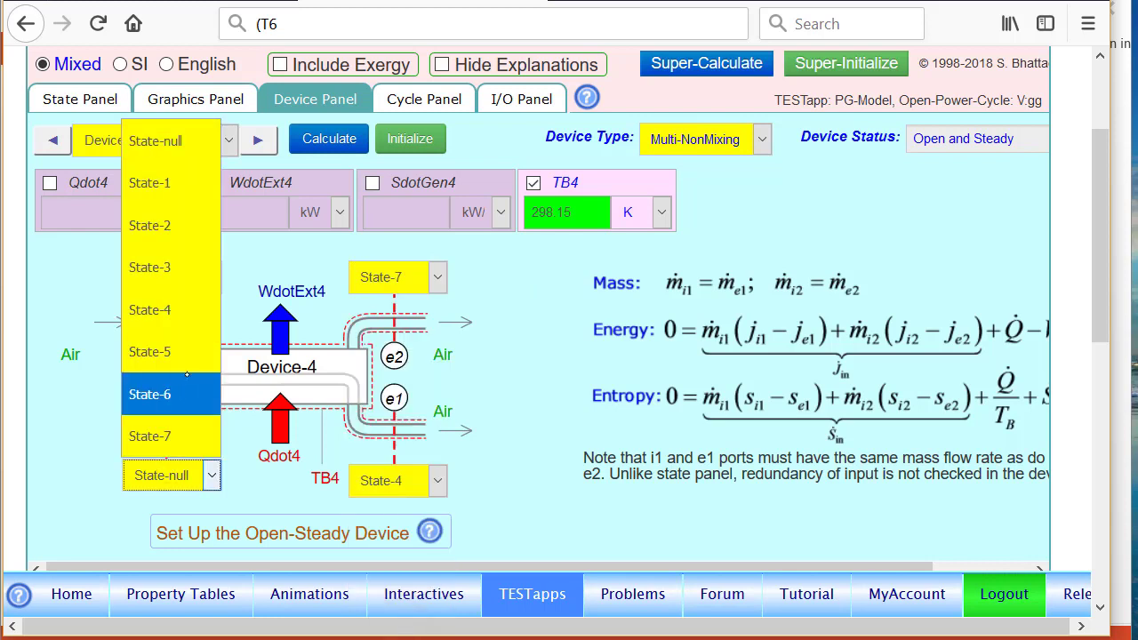
{"action": "left_click", "coordinate": [171, 391]}
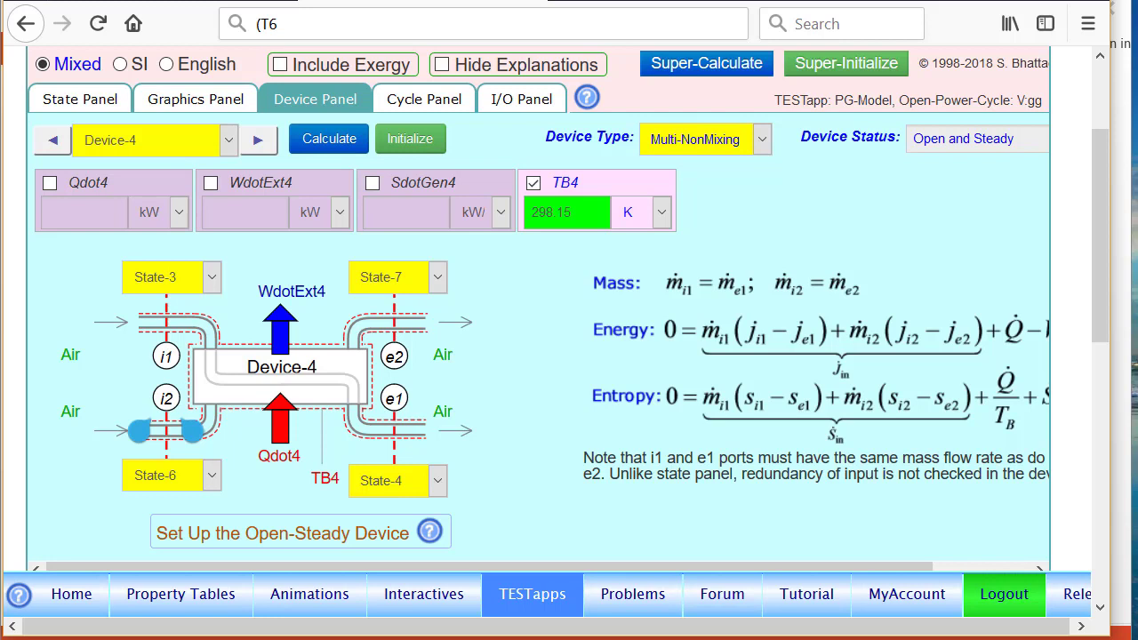
Solve Device-4 with zero external work, giving Qdot4 ≈ 0, and advance to Device-5.
{"action": "left_click", "coordinate": [258, 184]}
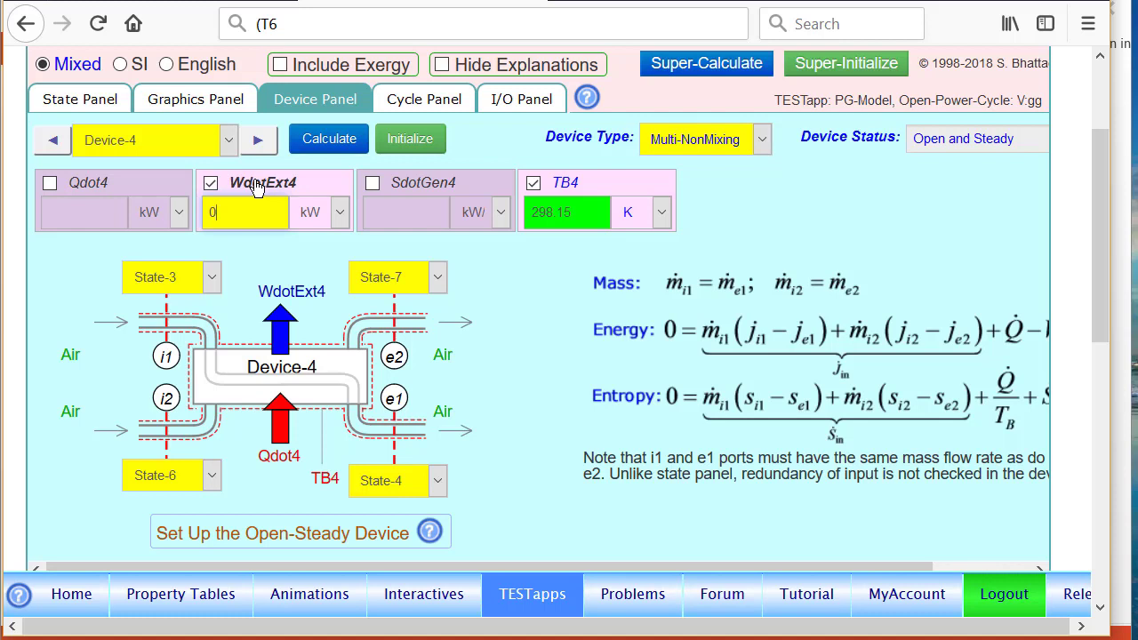
{"action": "left_click", "coordinate": [327, 150]}
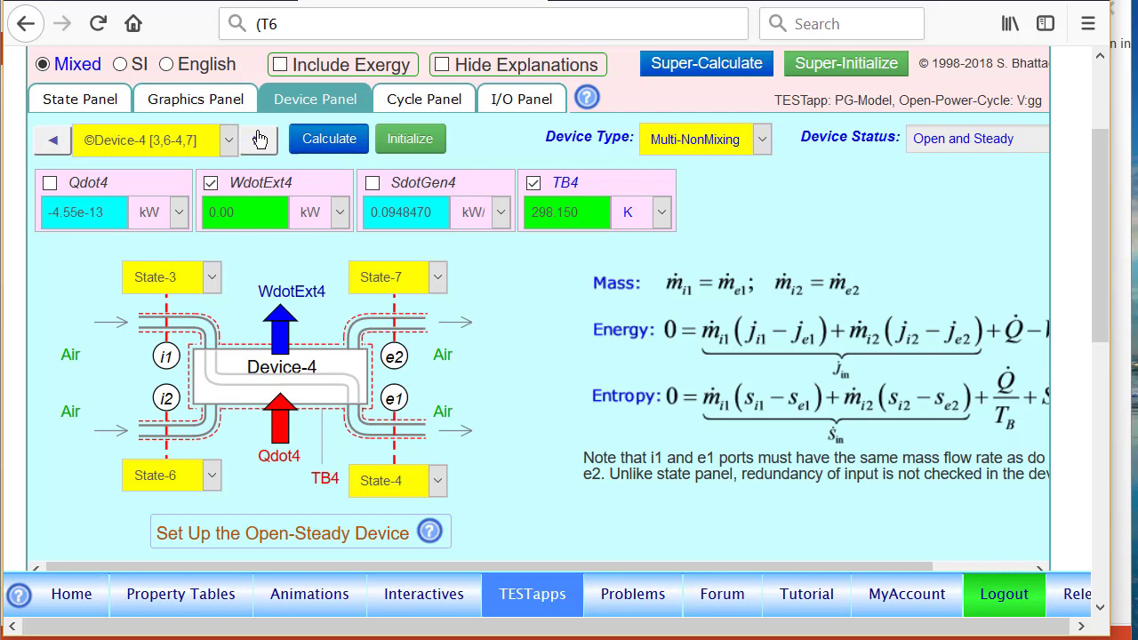
{"action": "left_click", "coordinate": [258, 141]}
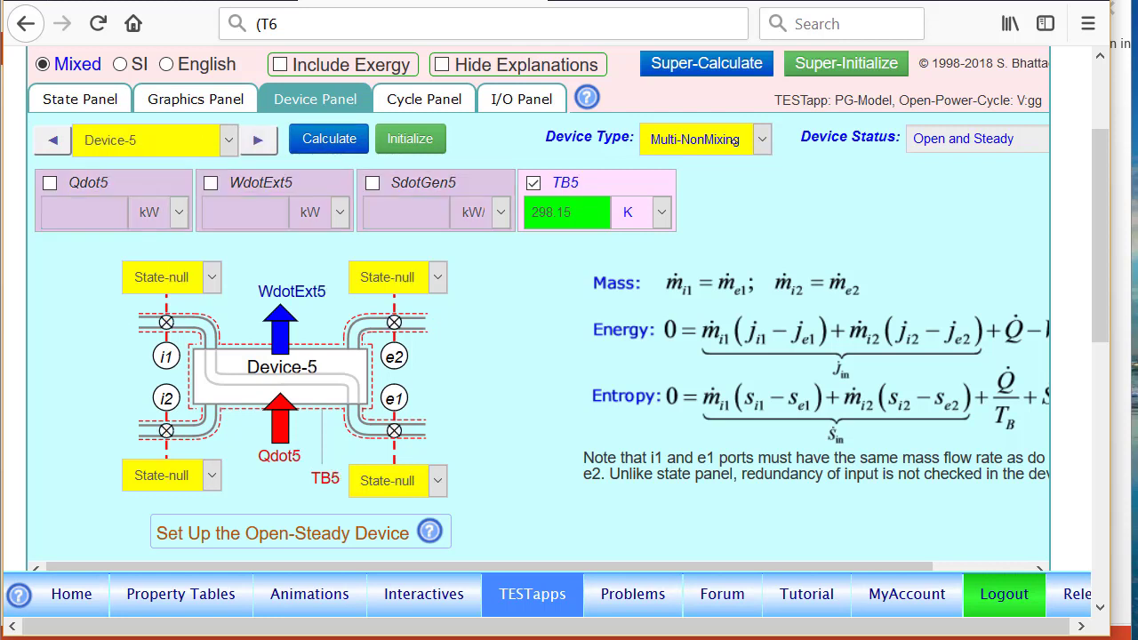
Make Device-5 a Single-Flow device from inlet State-7 to exit State-1.
{"action": "left_click", "coordinate": [732, 140]}
{"action": "left_click", "coordinate": [703, 181]}
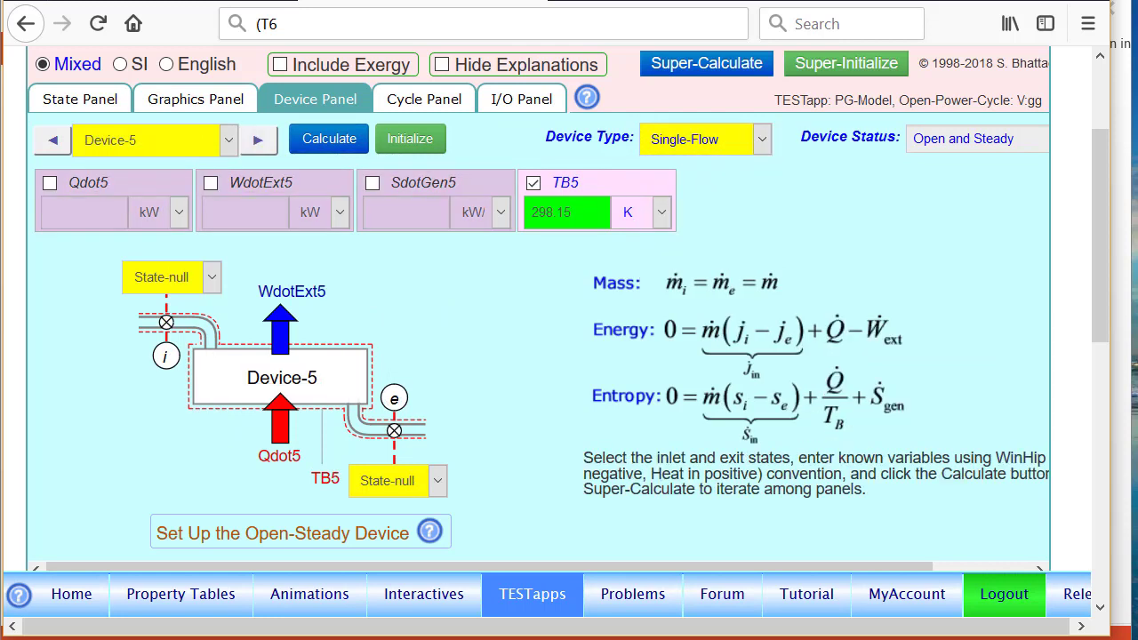
{"action": "left_click", "coordinate": [211, 277]}
{"action": "left_click", "coordinate": [155, 619]}
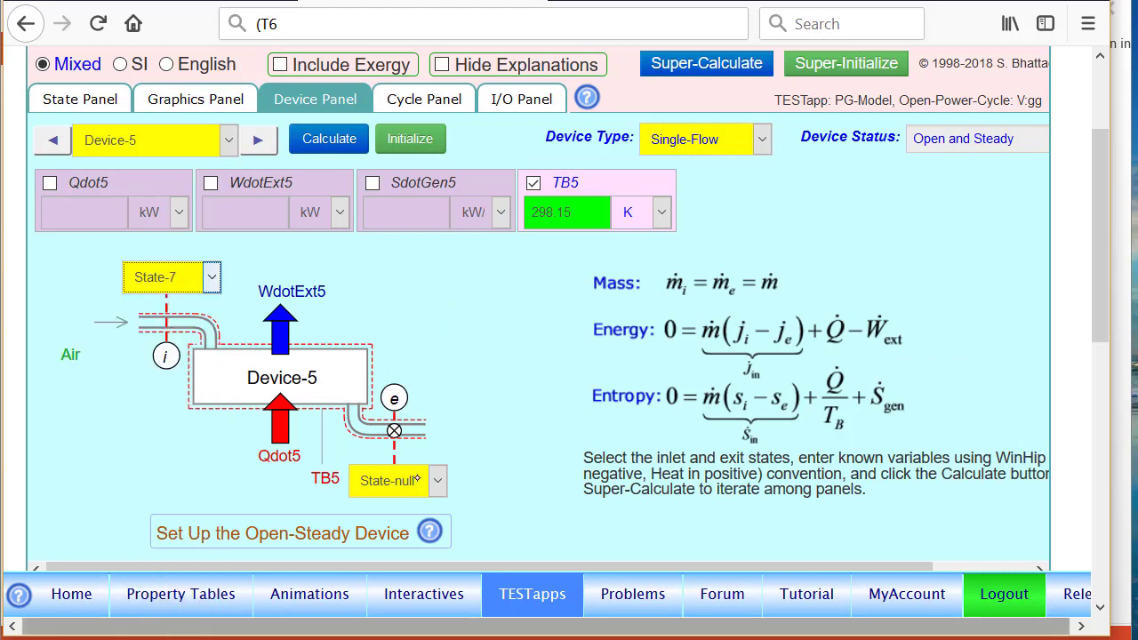
{"action": "left_click", "coordinate": [420, 479]}
{"action": "left_click", "coordinate": [410, 190]}
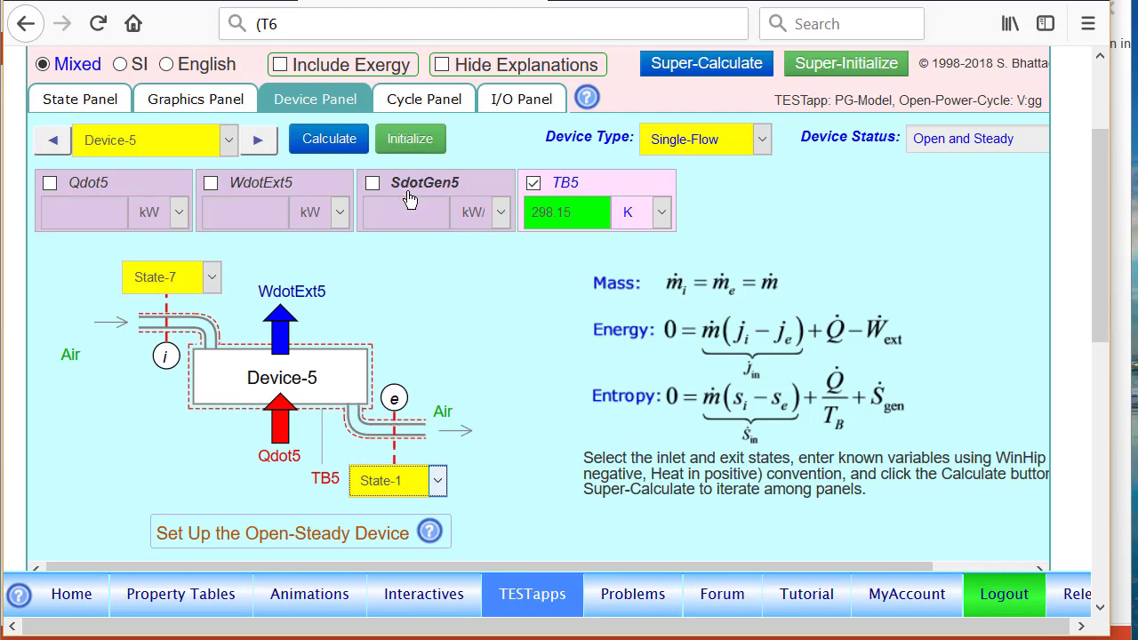
Solve Device-5 with WdotExt5 = 0 and view the Cycle Panel results.
{"action": "left_click", "coordinate": [246, 182]}
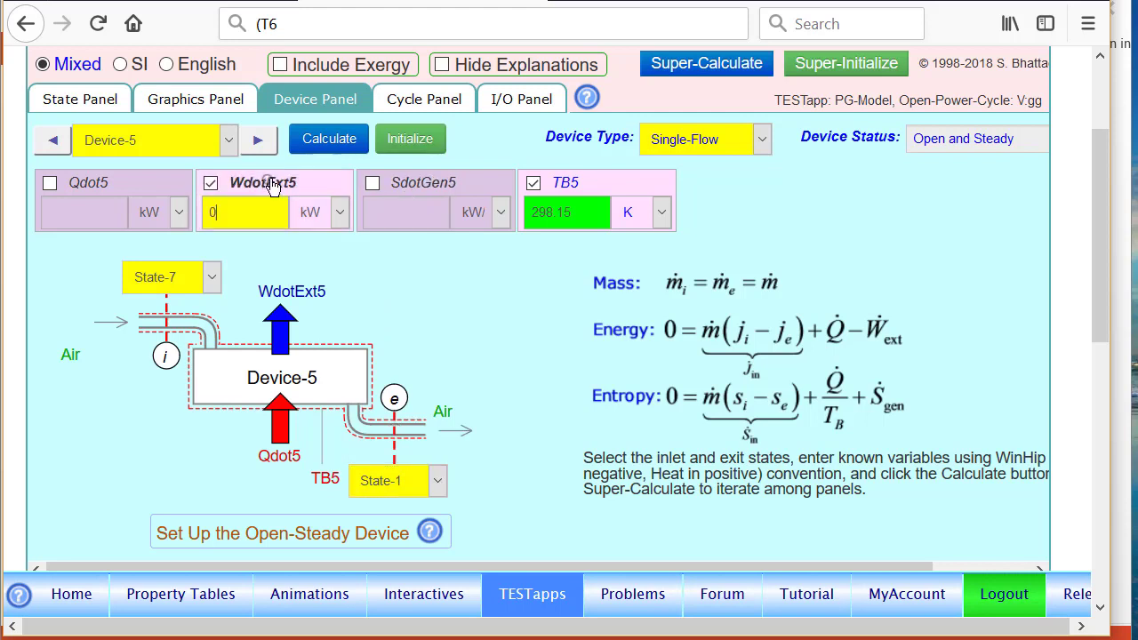
{"action": "left_click", "coordinate": [329, 142]}
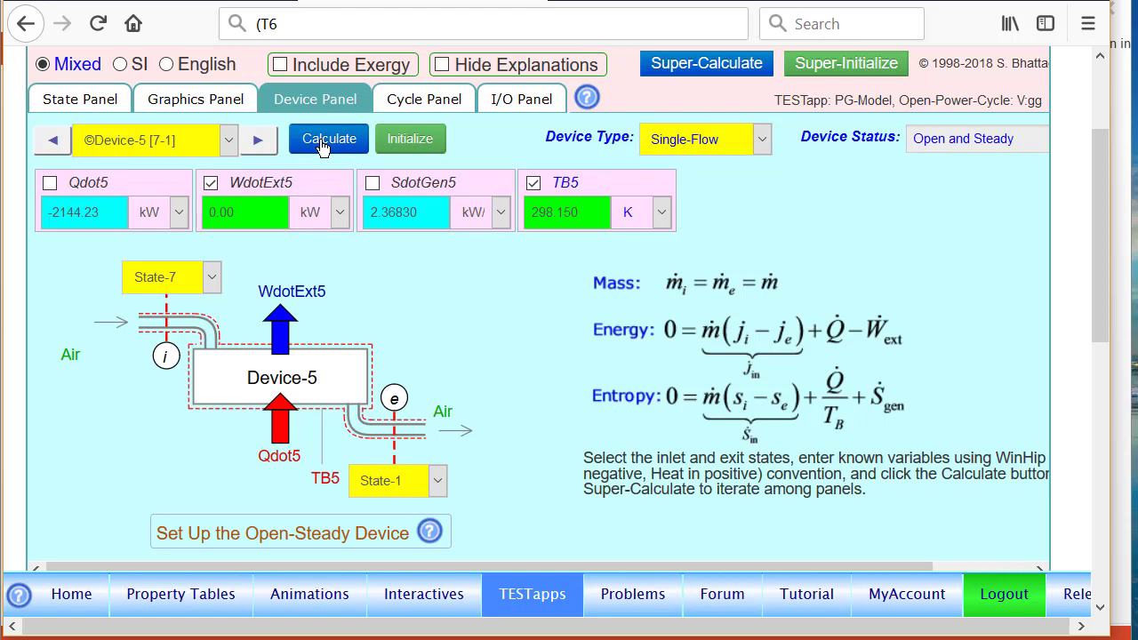
{"action": "left_click", "coordinate": [426, 105]}
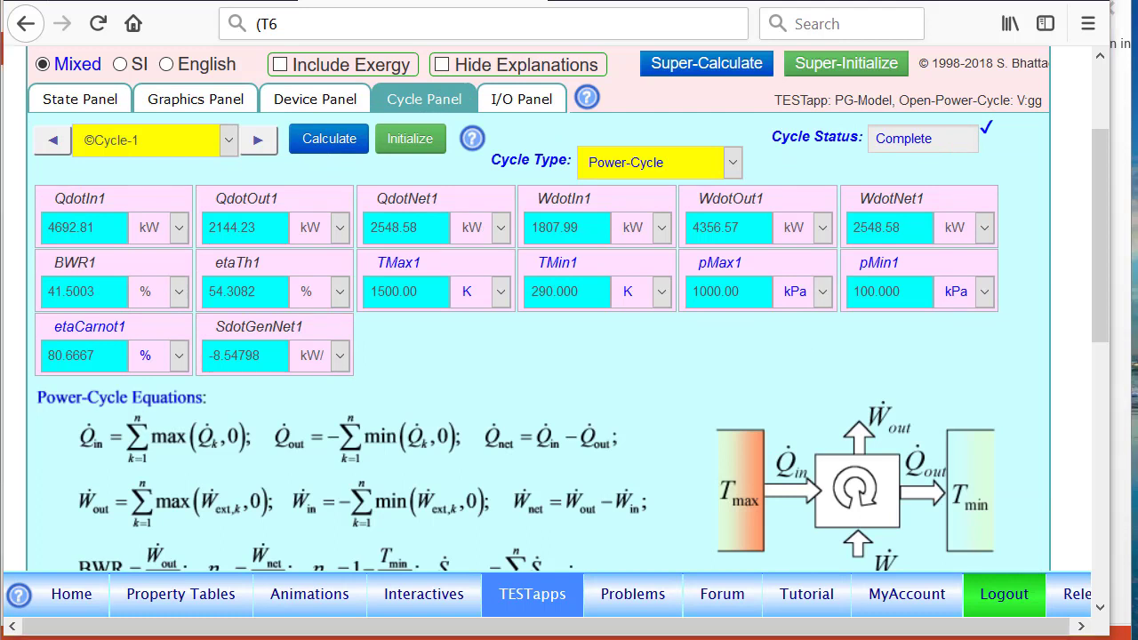
Circle the thermal efficiency, net power and net heat transfer values, then clear the annotations.
{"action": "mouse_move", "coordinate": [240, 240]}
{"action": "left_mouse_down"}
{"action": "mouse_move", "coordinate": [201, 323]}
{"action": "mouse_move", "coordinate": [253, 242]}
{"action": "left_mouse_up"}
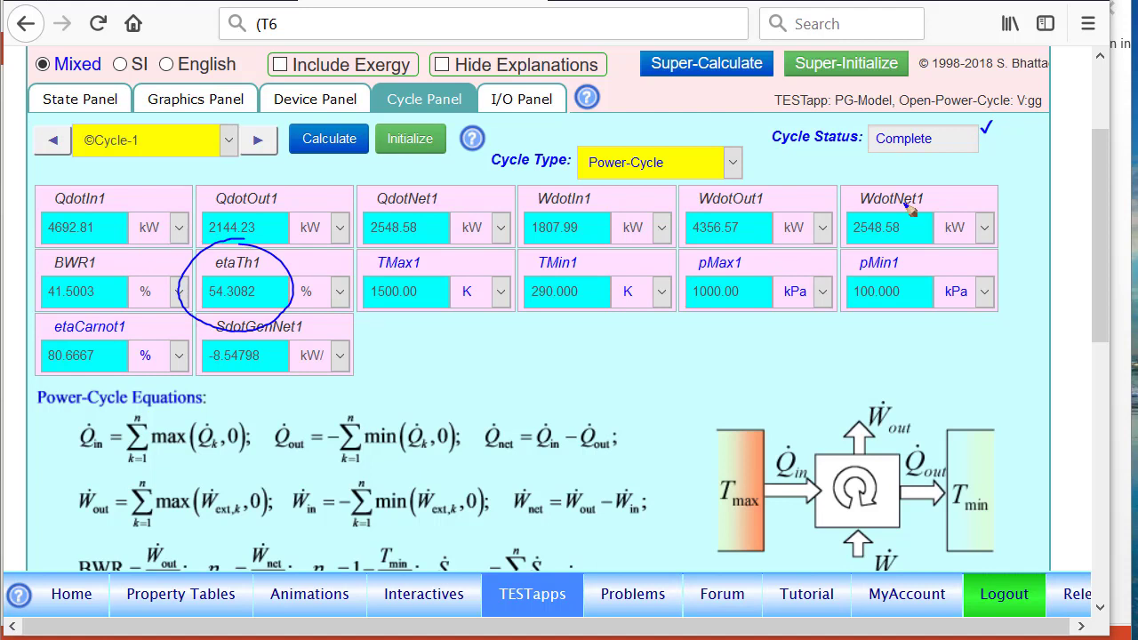
{"action": "mouse_move", "coordinate": [905, 188]}
{"action": "left_mouse_down"}
{"action": "mouse_move", "coordinate": [843, 254]}
{"action": "mouse_move", "coordinate": [861, 183]}
{"action": "left_mouse_up"}
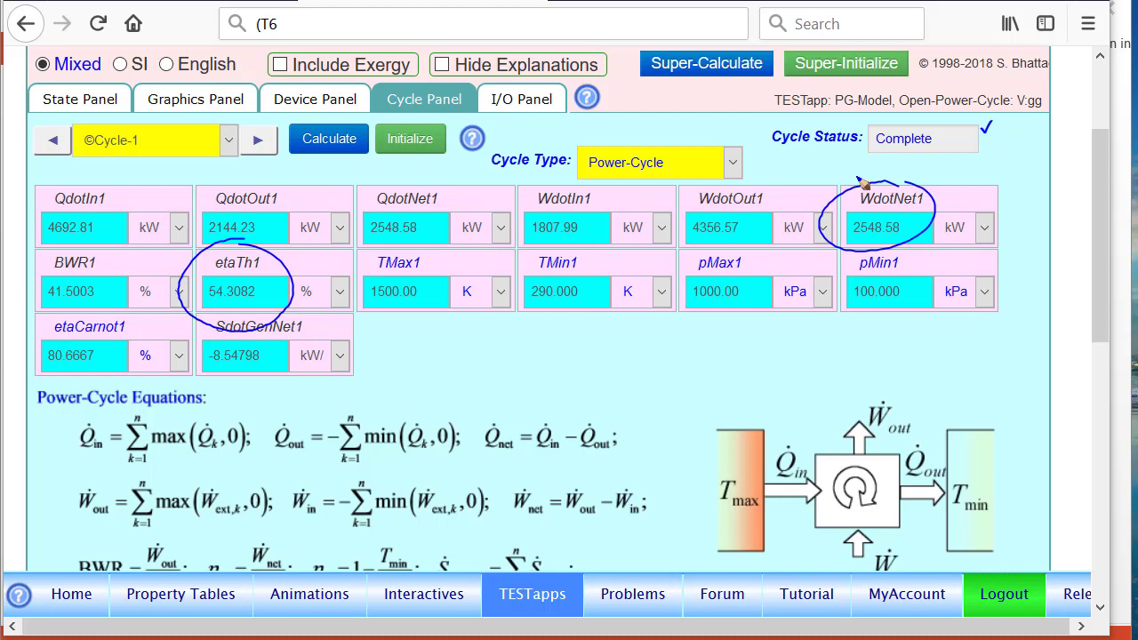
{"action": "mouse_move", "coordinate": [420, 175]}
{"action": "left_mouse_down"}
{"action": "mouse_move", "coordinate": [373, 203]}
{"action": "mouse_move", "coordinate": [437, 187]}
{"action": "mouse_move", "coordinate": [395, 187]}
{"action": "left_mouse_up"}
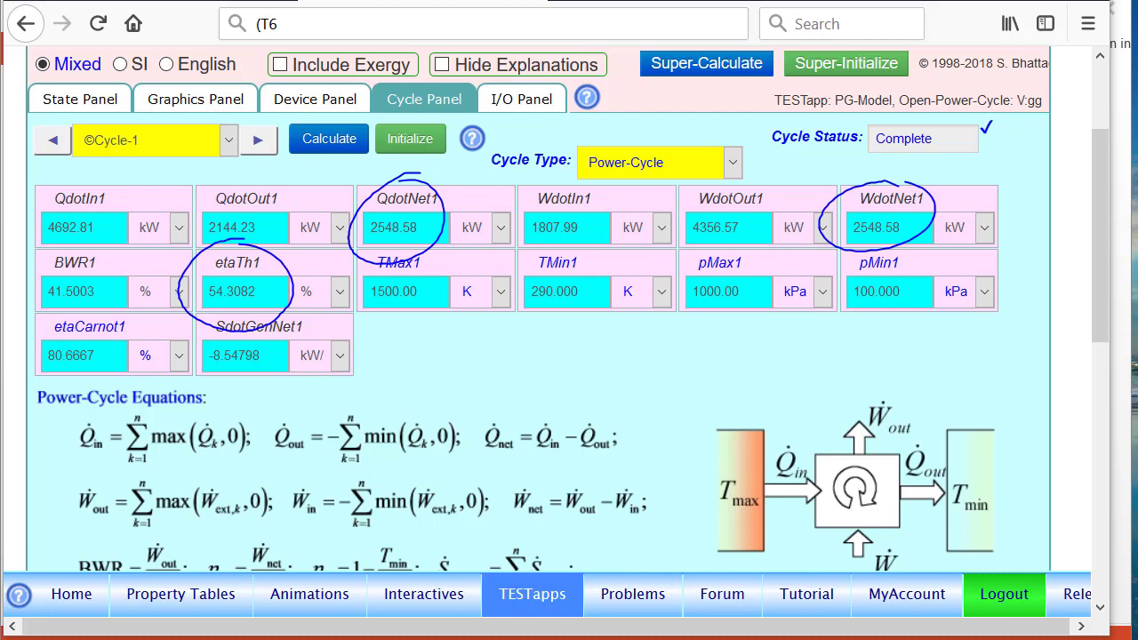
{"action": "key", "text": "Escape"}
Change etaR from 0.7 to 0.9 and re-solve the cycle, raising thermal efficiency to 57.0324%.
{"action": "left_click", "coordinate": [522, 98]}
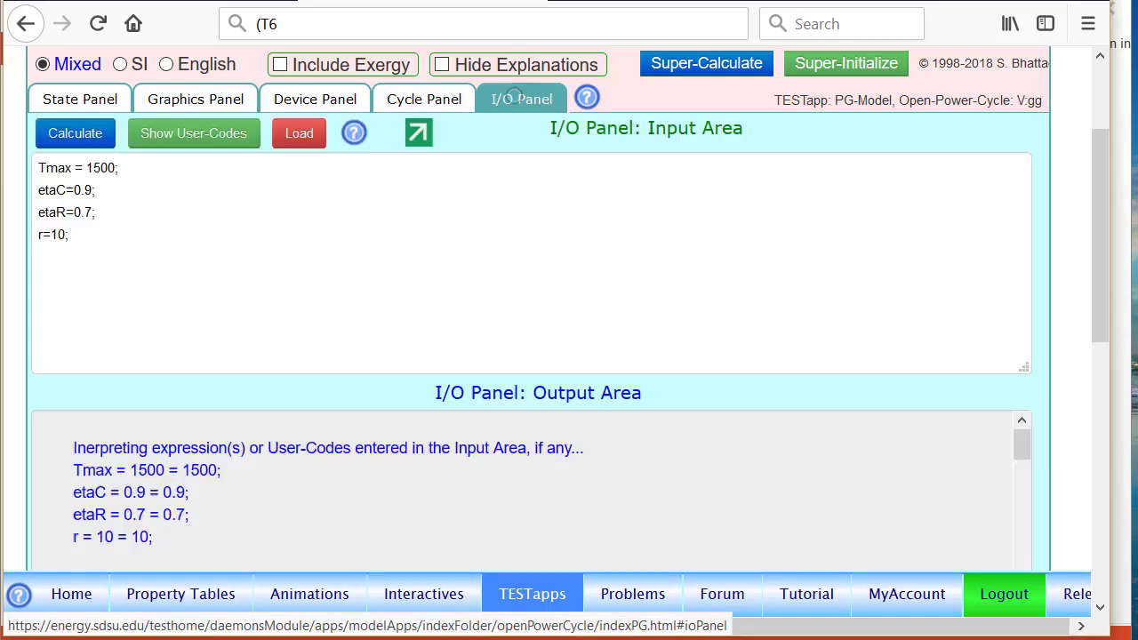
{"action": "left_click", "coordinate": [94, 197]}
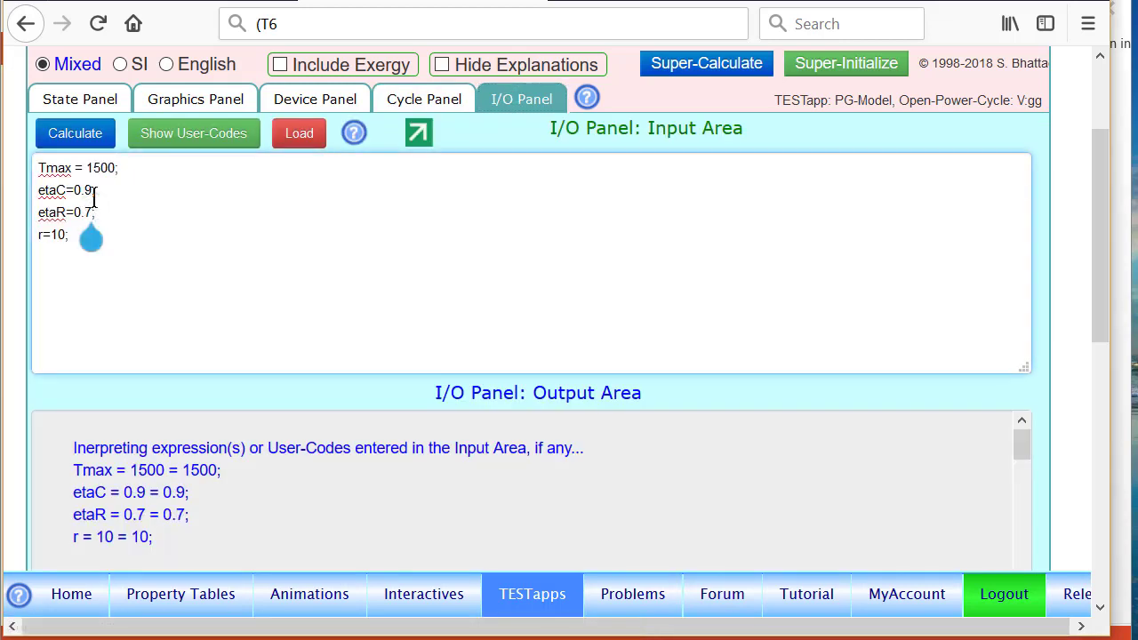
{"action": "key", "text": "BackSpace"}
{"action": "type", "text": "9"}
{"action": "left_click", "coordinate": [71, 142]}
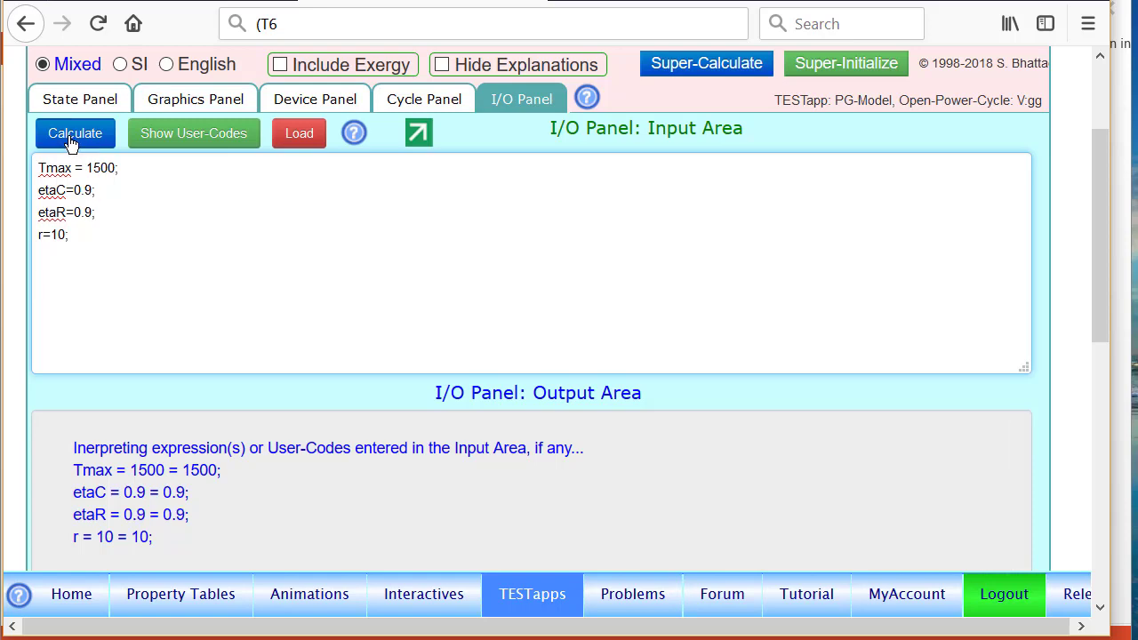
{"action": "left_click", "coordinate": [704, 68]}
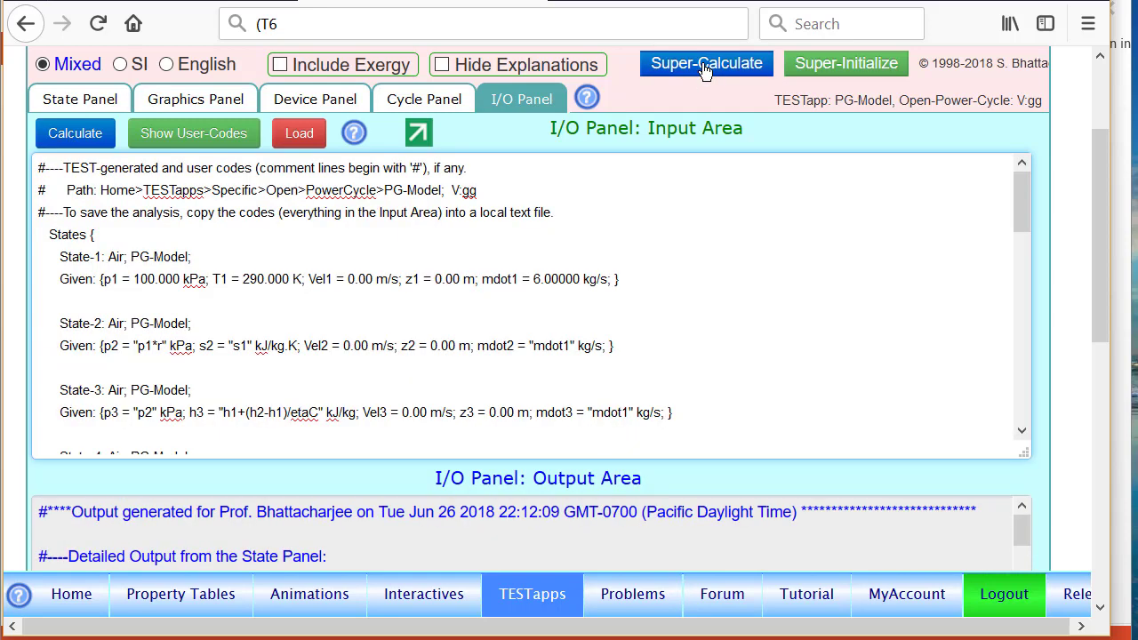
{"action": "left_click", "coordinate": [424, 99]}
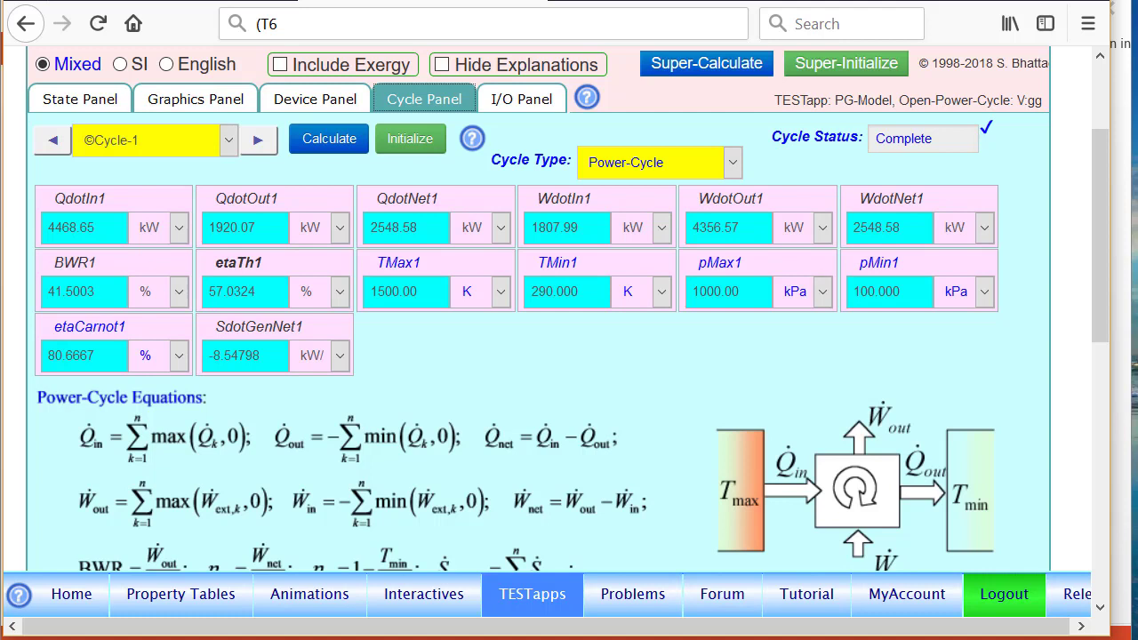
Set etaR to 0.0, re-solve the cycle for 46.5292% efficiency, then switch to the PowerPoint slide.
{"action": "left_click", "coordinate": [525, 99]}
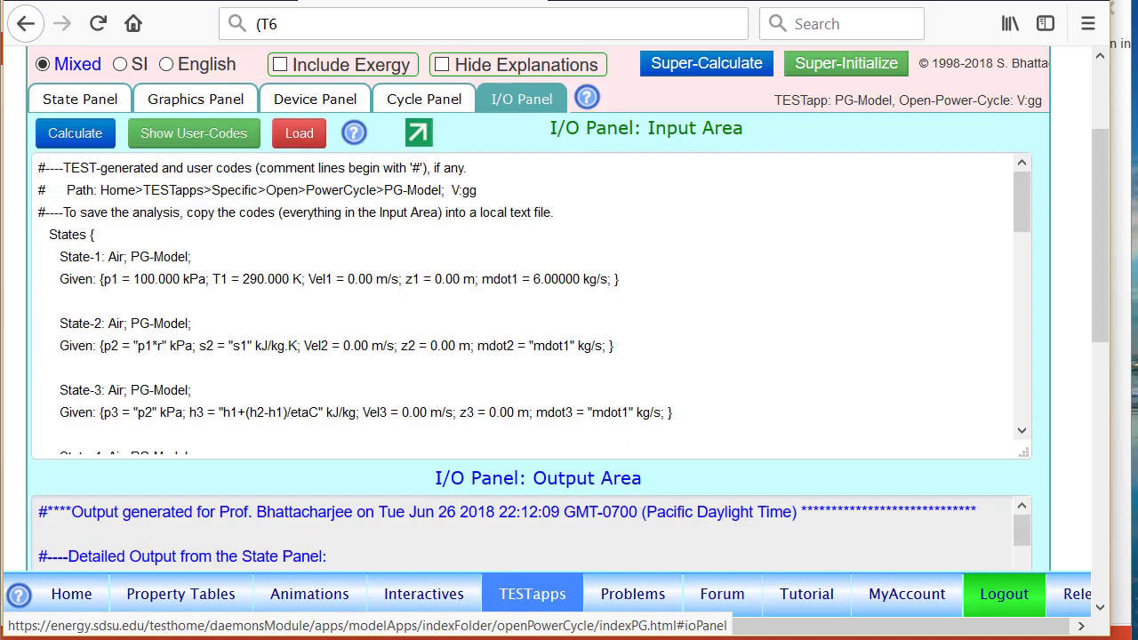
{"action": "left_click", "coordinate": [211, 139]}
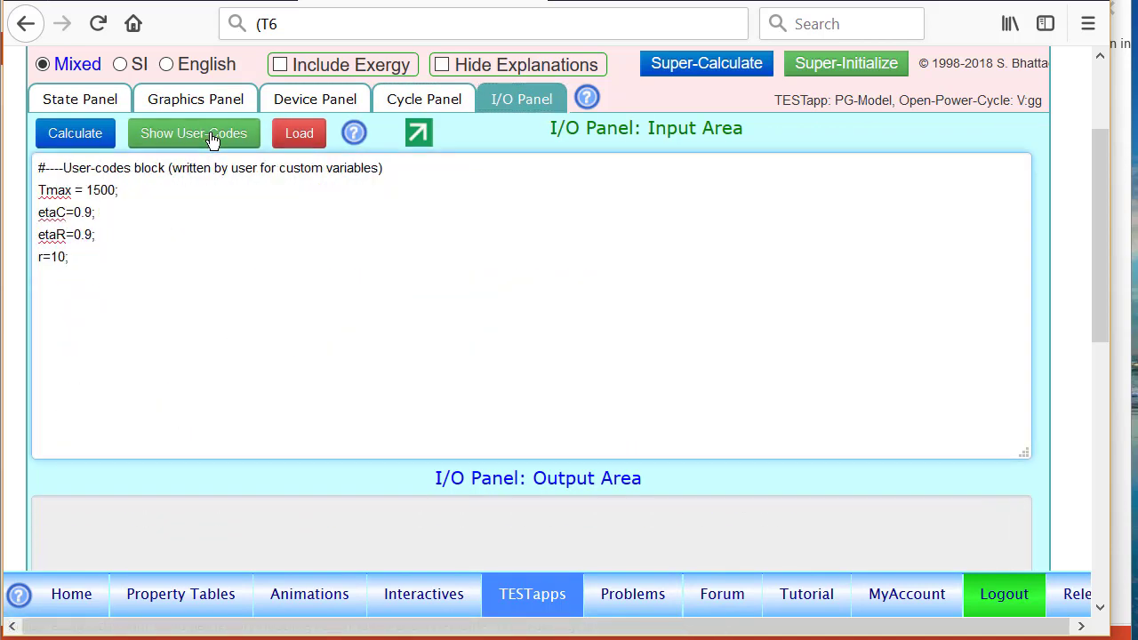
{"action": "left_click", "coordinate": [94, 234]}
{"action": "key", "text": "BackSpace"}
{"action": "key", "text": "BackSpace"}
{"action": "type", "text": "0"}
{"action": "left_click", "coordinate": [76, 137]}
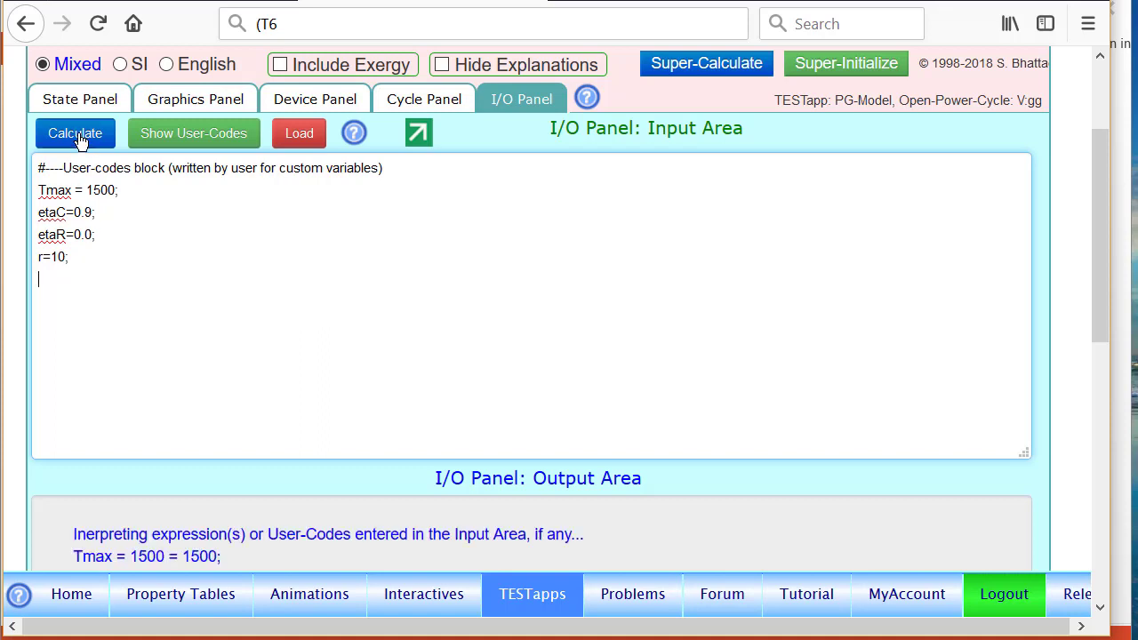
{"action": "left_click", "coordinate": [699, 66]}
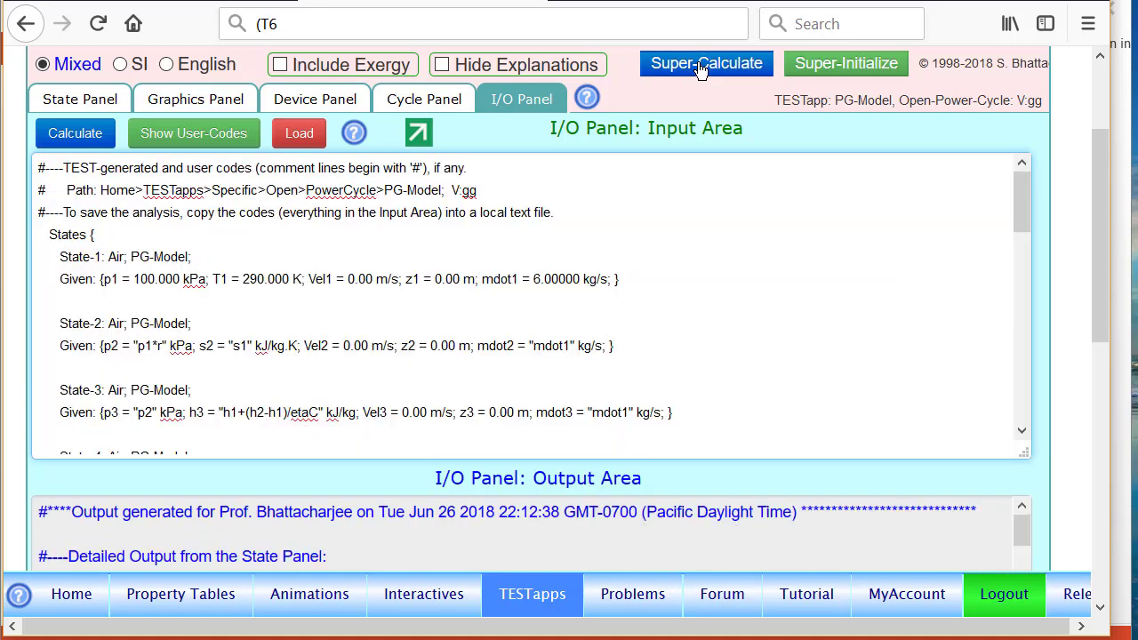
{"action": "left_click", "coordinate": [416, 101]}
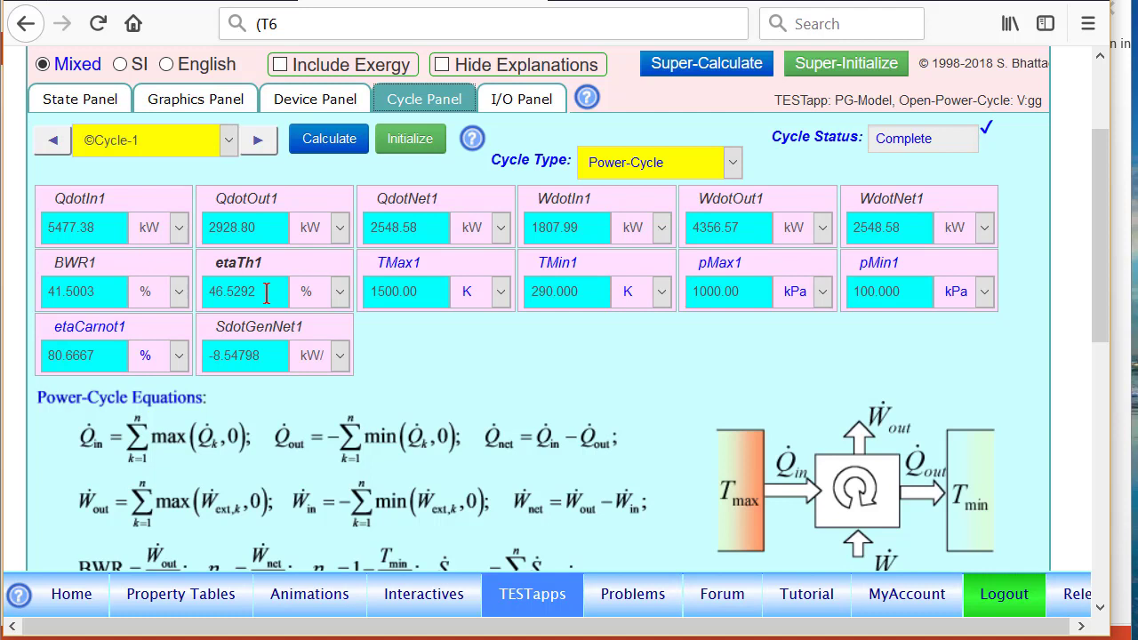
{"action": "key", "text": "alt+Tab"}
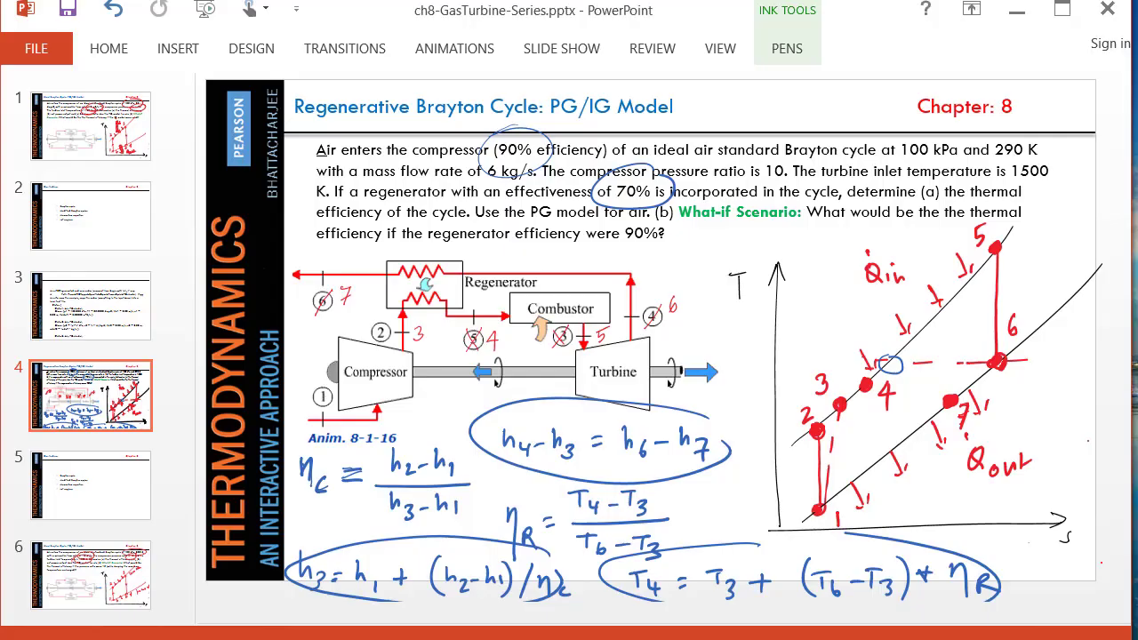